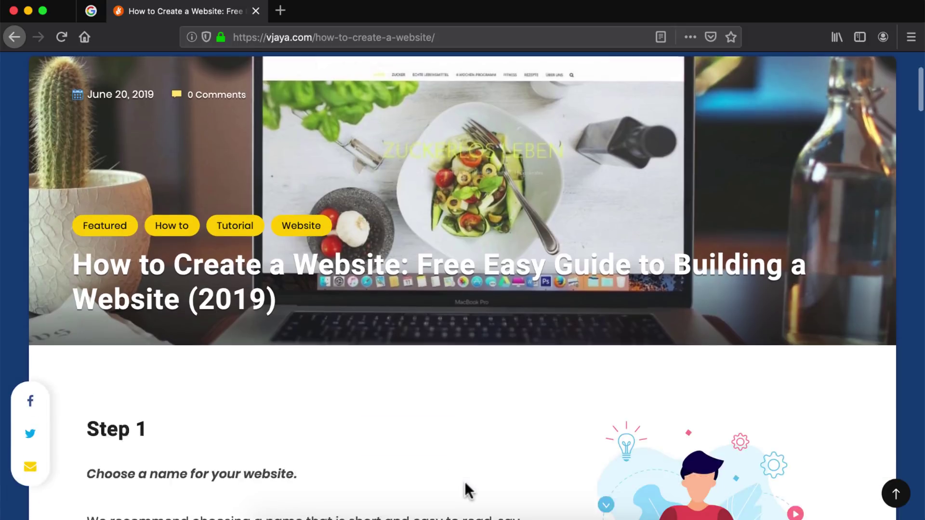
Scroll down through the vjaya website guide and the wpastra.com ready-website templates
scroll(464, 487, down, 10)
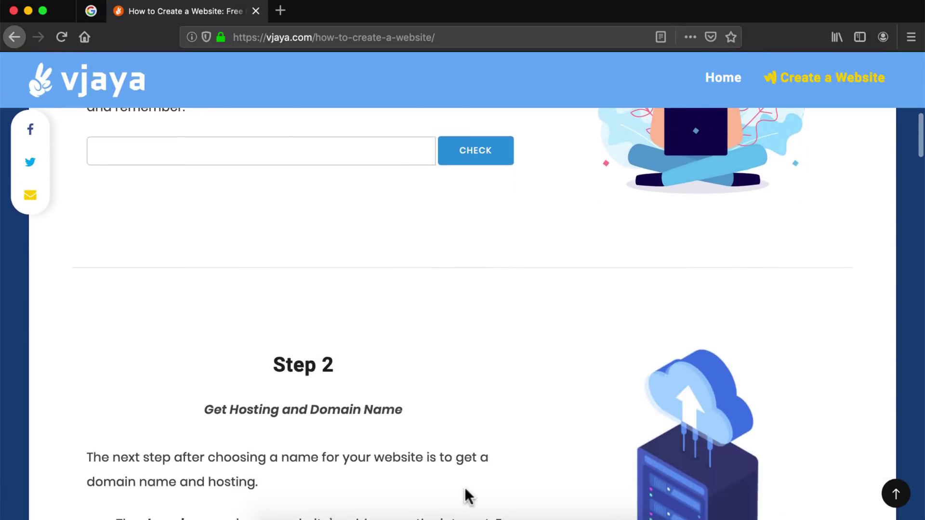
scroll(465, 487, down, 10)
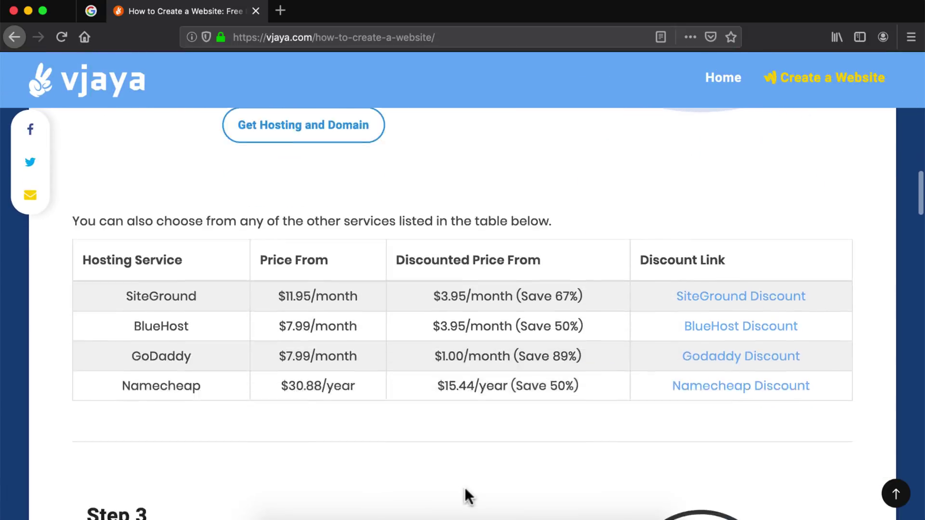
scroll(465, 487, down, 5)
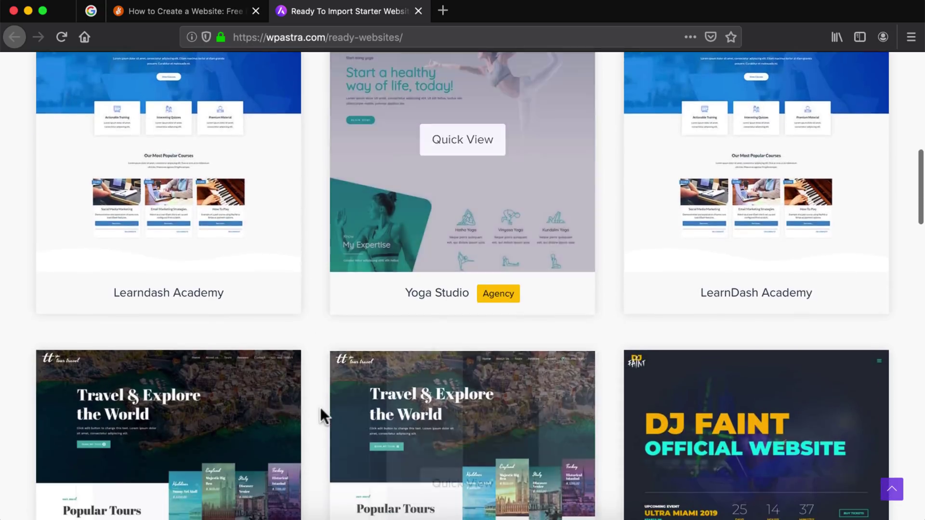
scroll(320, 406, down, 9)
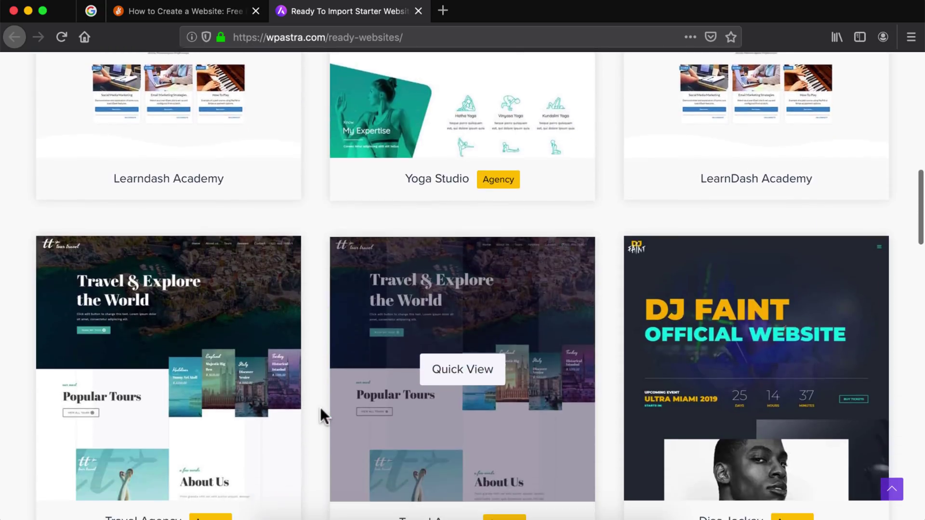
scroll(321, 409, down, 9)
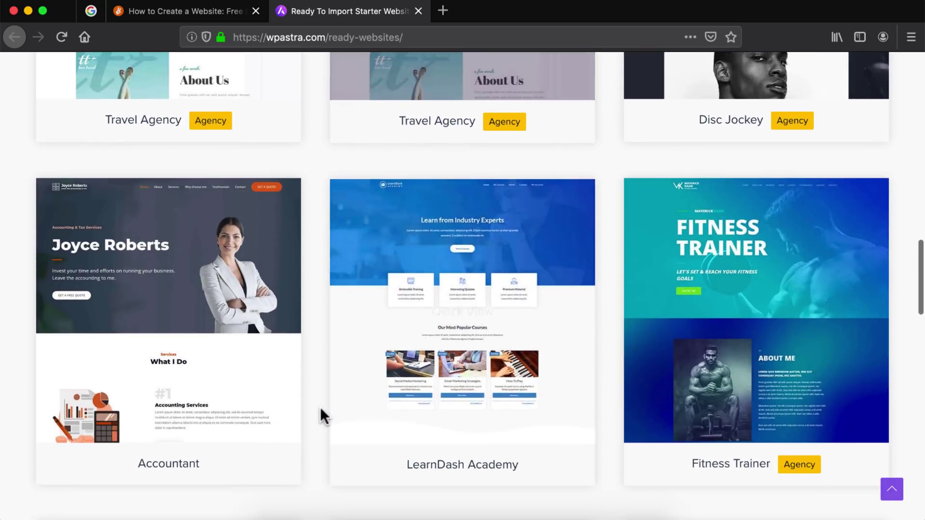
scroll(320, 407, down, 3)
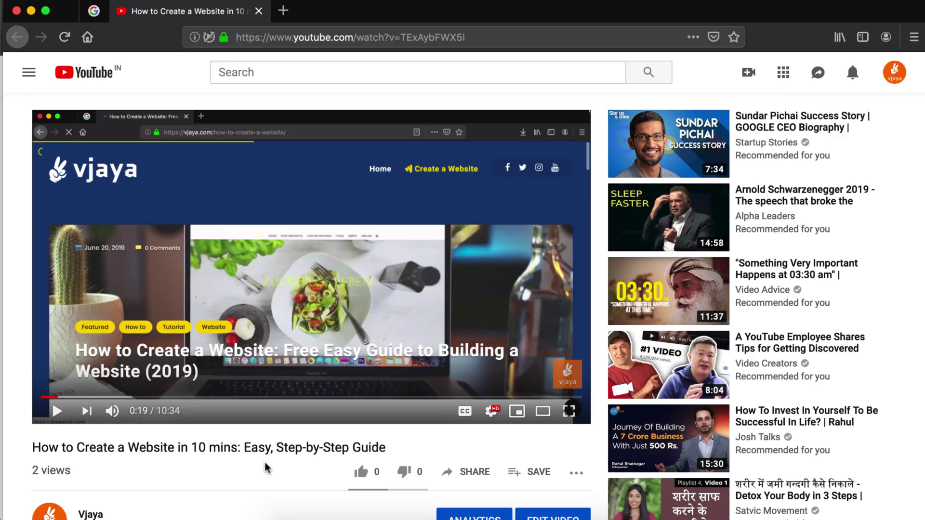
scroll(265, 467, down, 3)
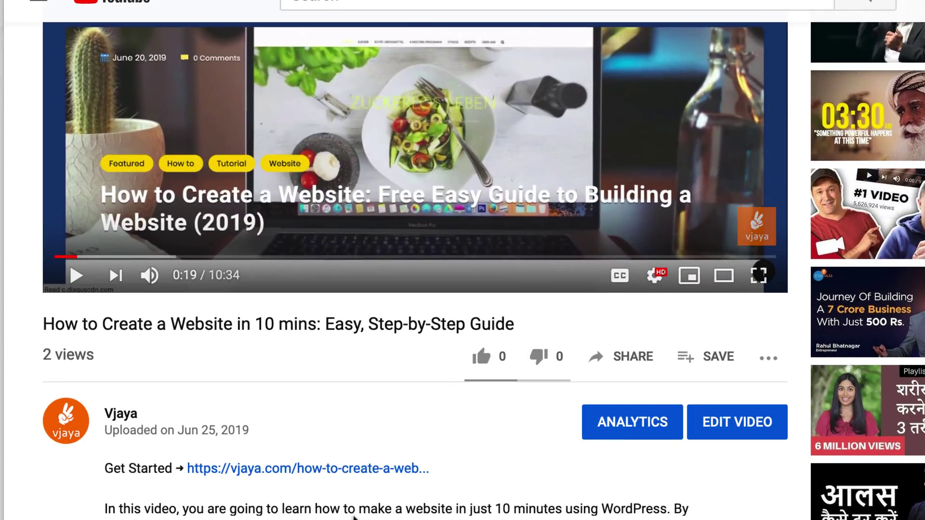
Open the vjaya.com guide from the video description and scroll down to Step 1
click(266, 472)
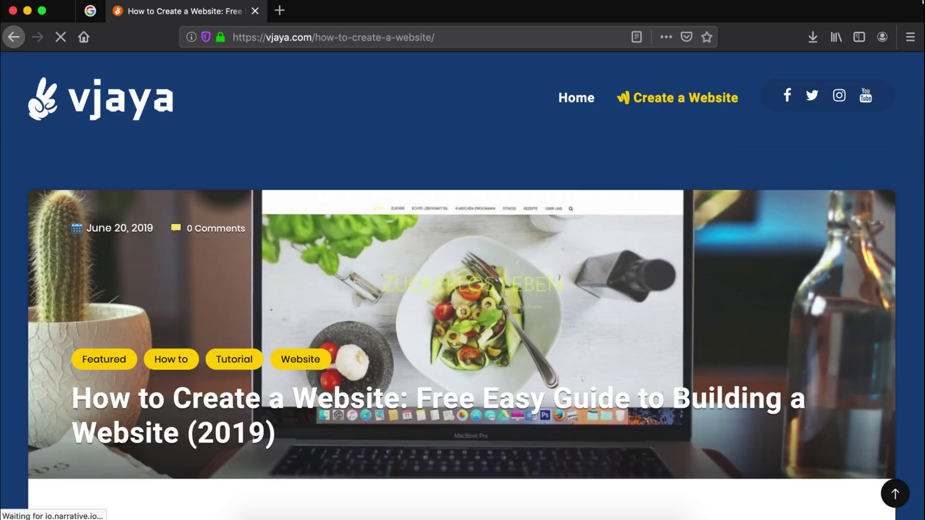
scroll(386, 371, down, 8)
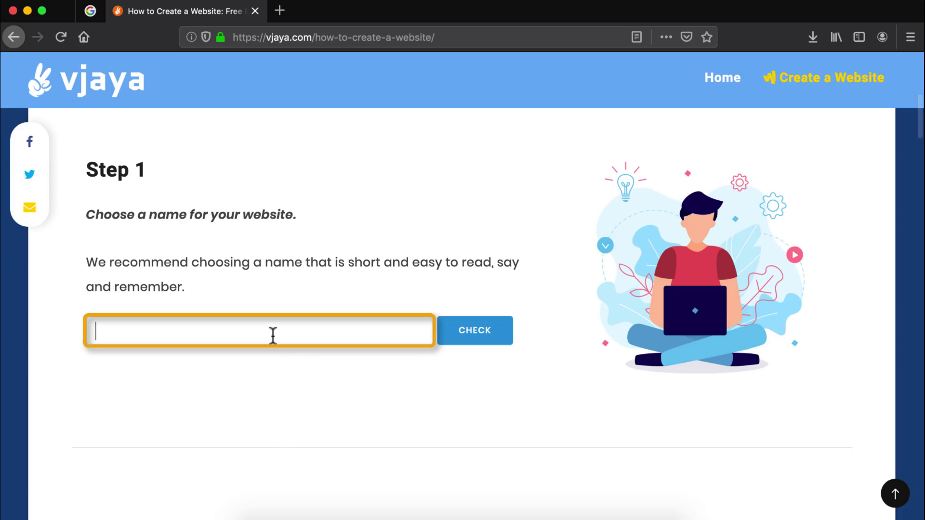
Check whether the domain themakeawebsite.com is available in the Step 1 name box
text(themakeaweb)
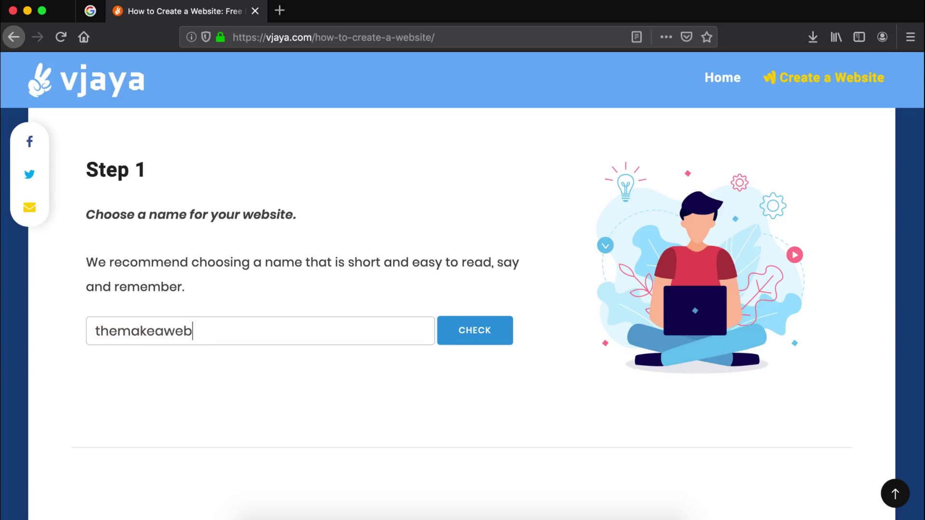
text(site.com)
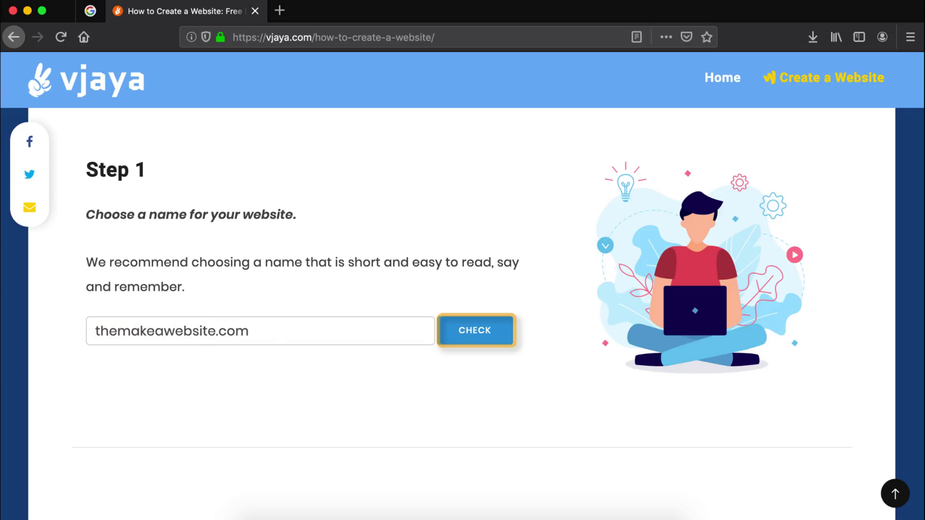
click(475, 339)
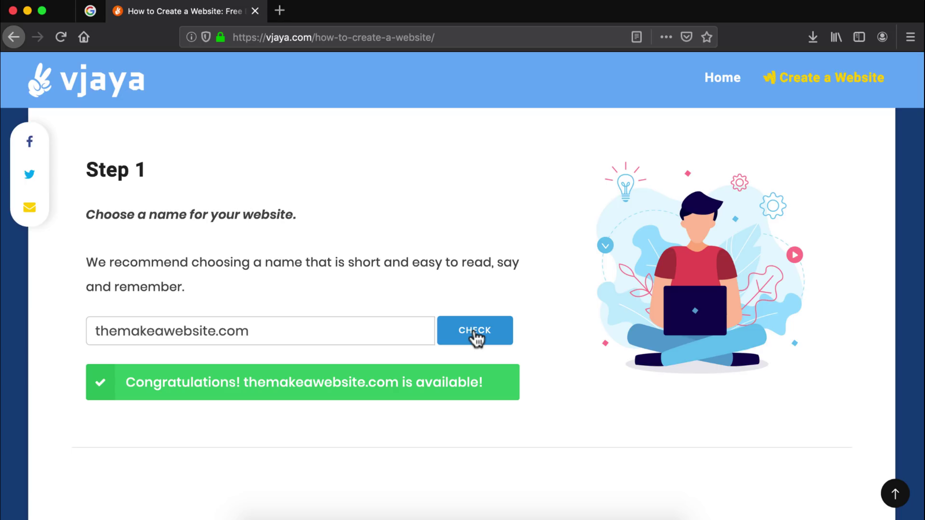
Go to SiteGround's hosting and domain offer and scroll down to the plan cards
scroll(472, 337, down, 8)
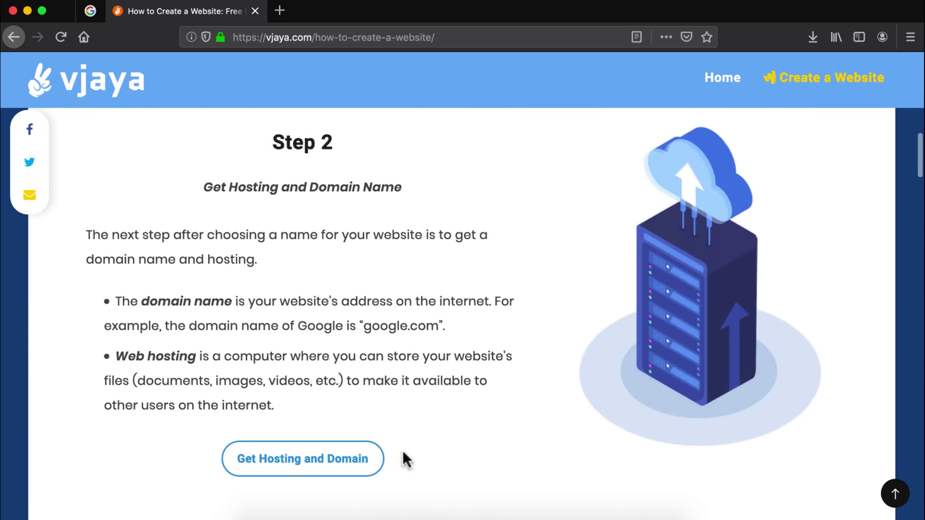
click(299, 468)
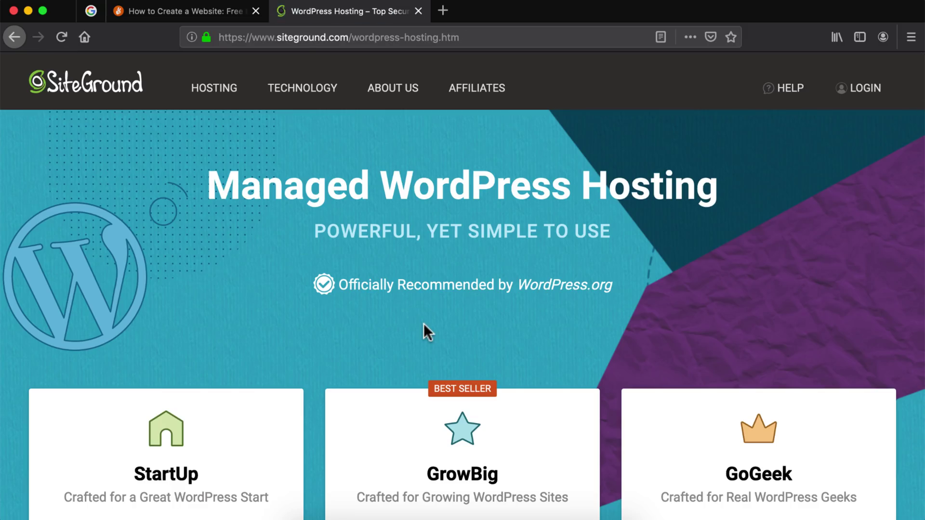
scroll(424, 322, down, 5)
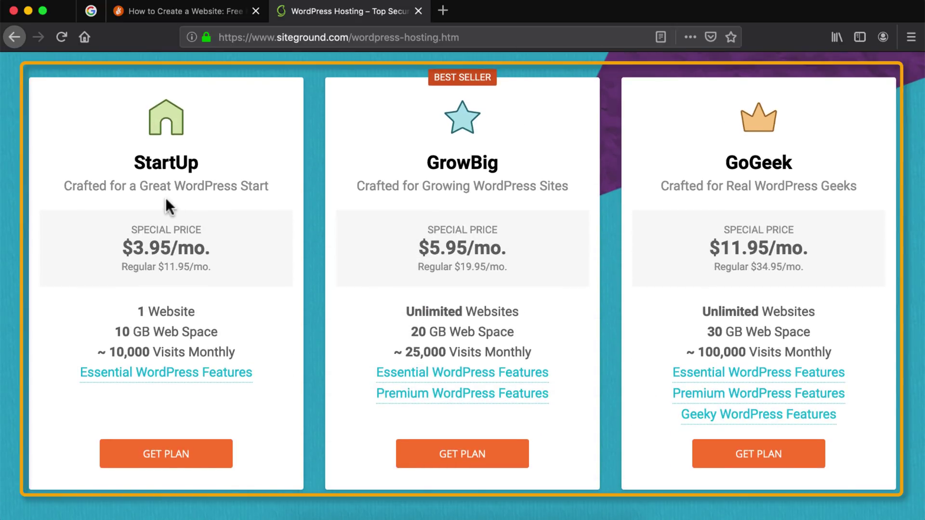
Compare the StartUp, GrowBig and GoGeek special prices, then choose StartUp at $3.95/mo
drag(124, 249, 209, 247)
click(249, 253)
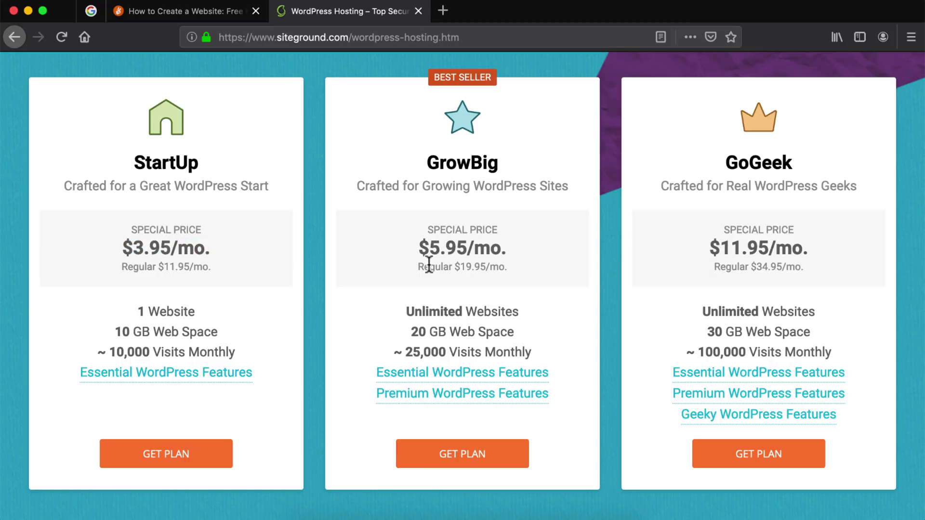
drag(420, 249, 501, 249)
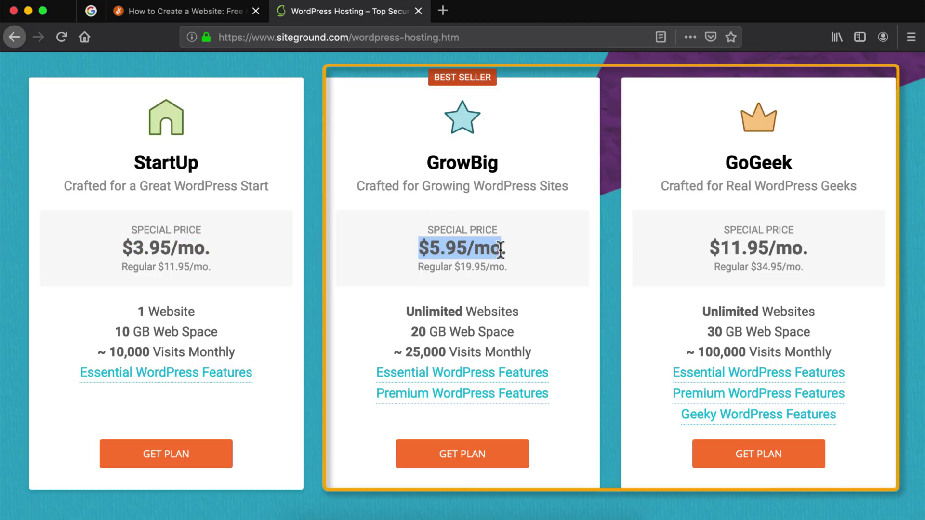
click(547, 258)
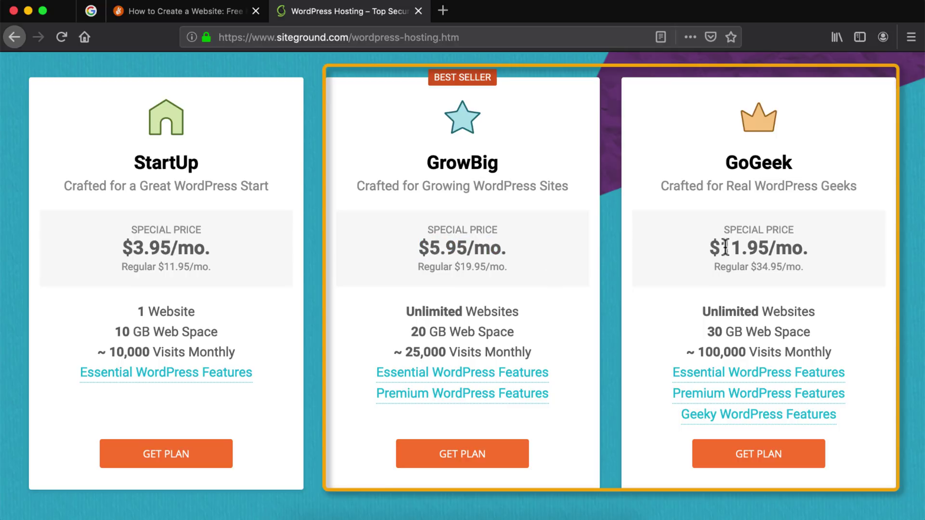
drag(709, 249, 792, 248)
click(689, 255)
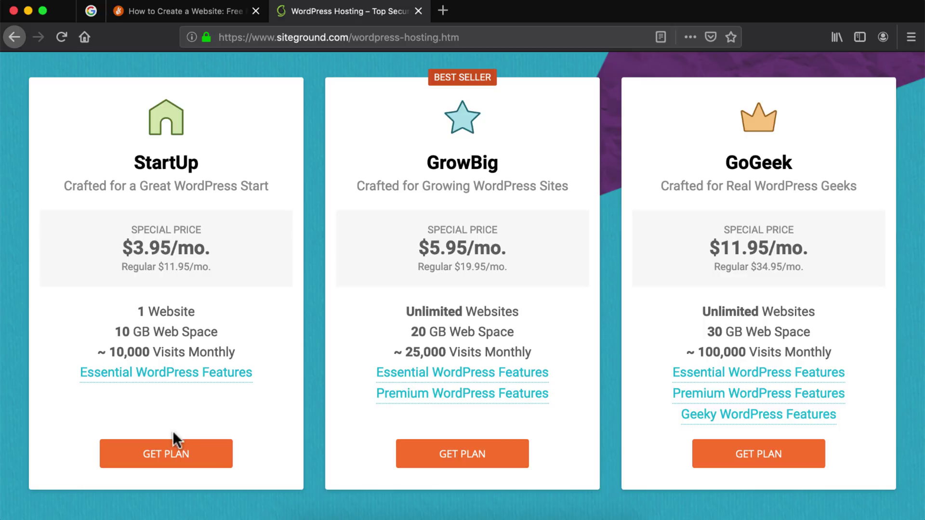
click(172, 456)
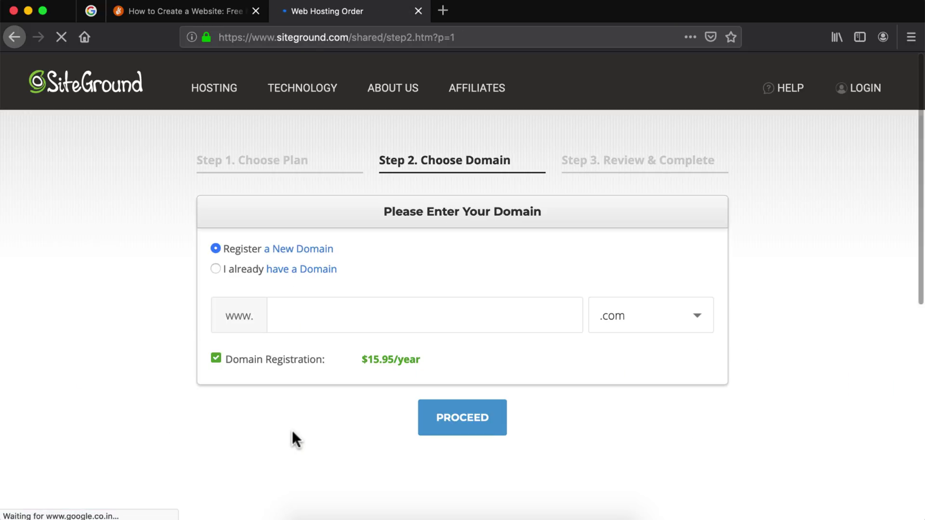
Register the new domain themakeawebsite for the StartUp plan and proceed
click(313, 323)
text(them)
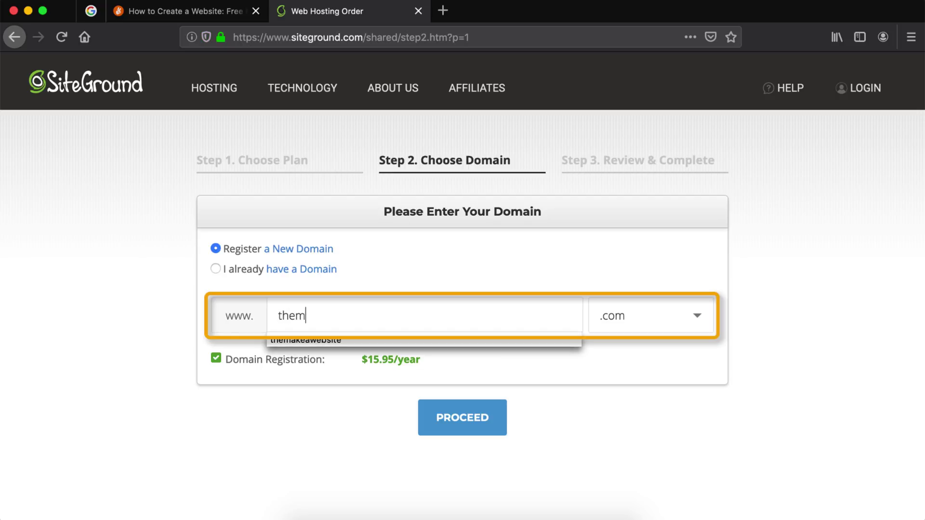
text(akeawebsite)
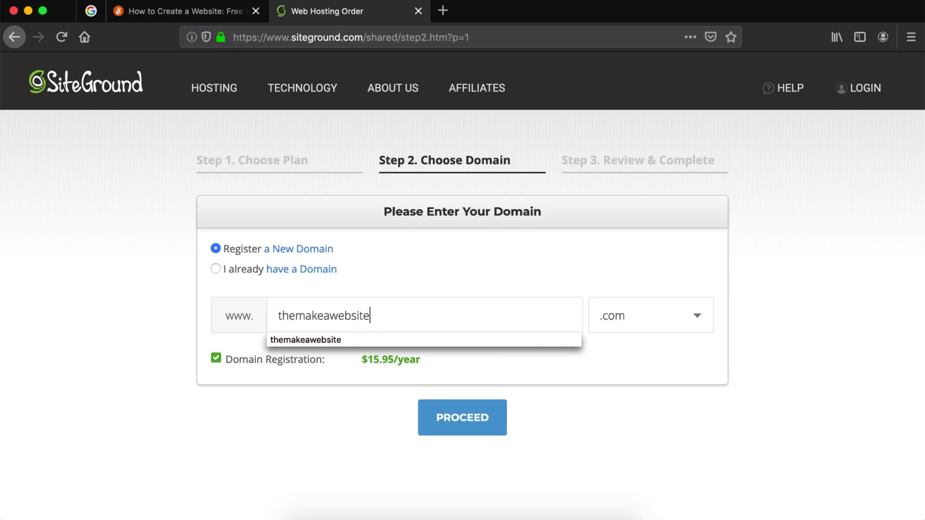
click(465, 419)
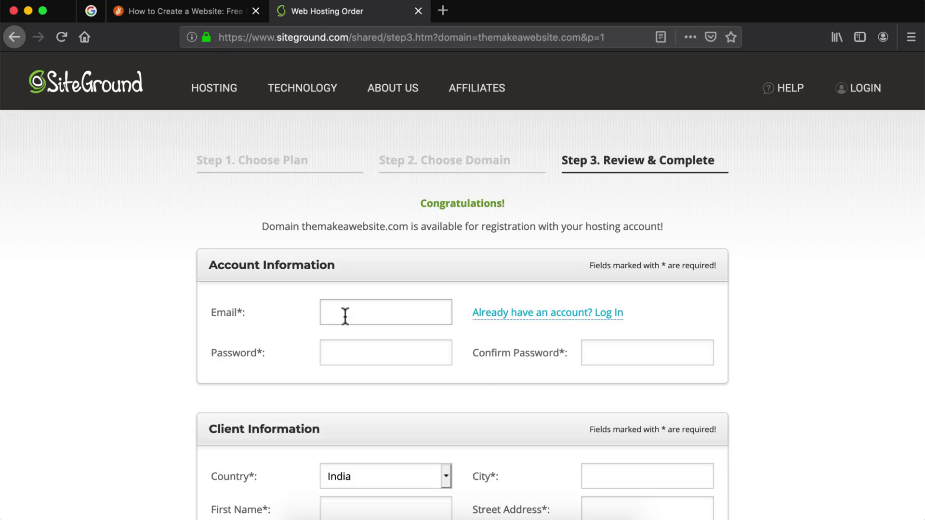
Fill in the account e-mail from the browser's suggestion and scroll to Purchase Information
click(343, 316)
text(m)
key(Down)
key(Return)
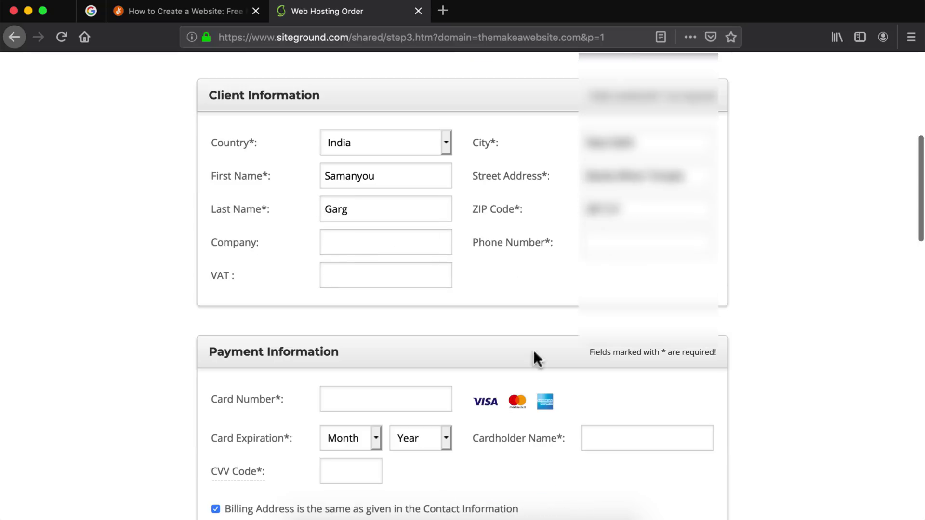
scroll(560, 284, down, 1)
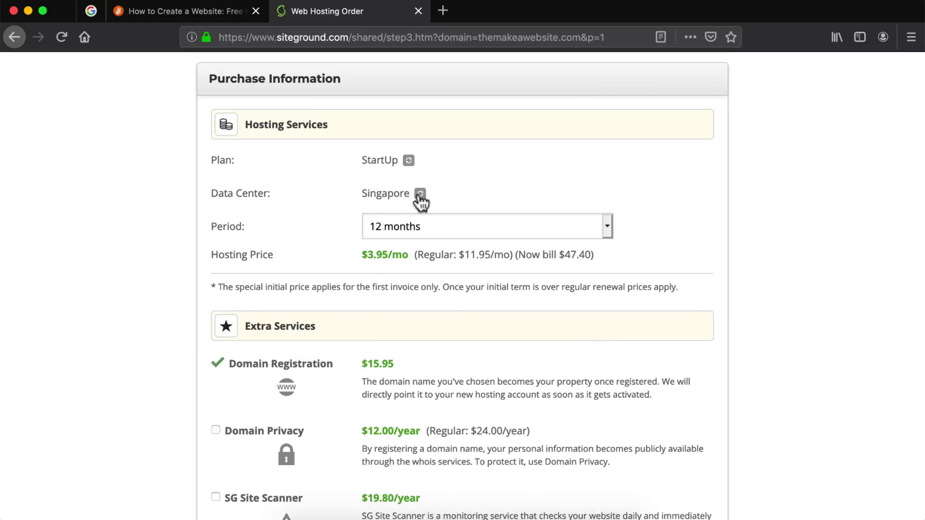
Set the data center to USA and keep the hosting period at 12 months
click(420, 194)
click(447, 194)
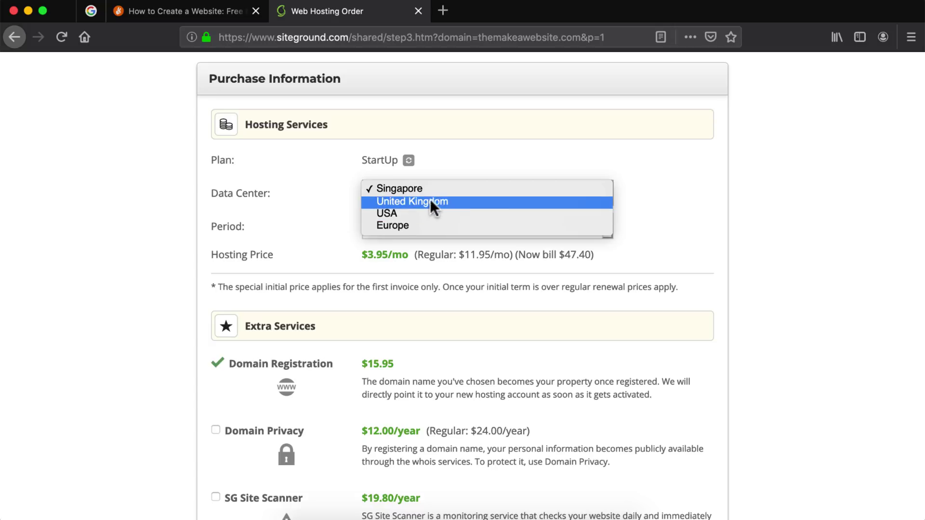
click(435, 214)
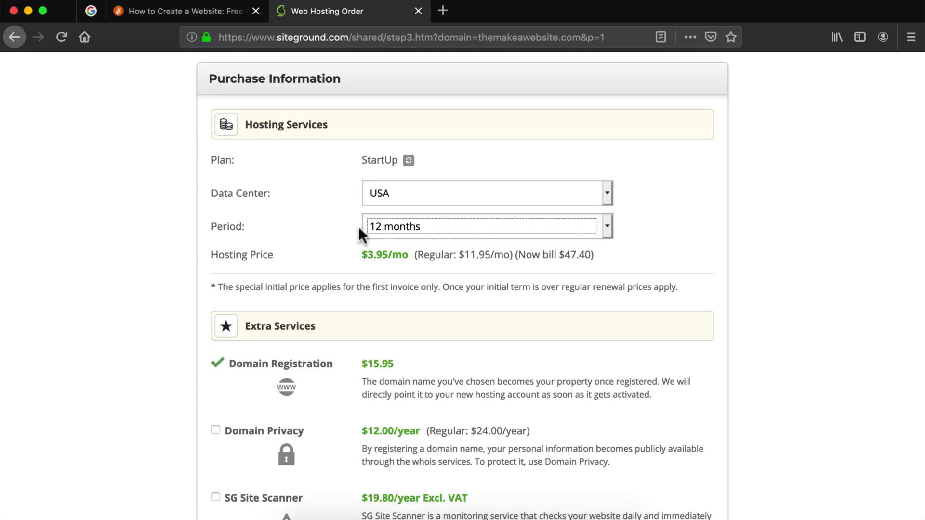
scroll(385, 217, down, 1)
click(419, 206)
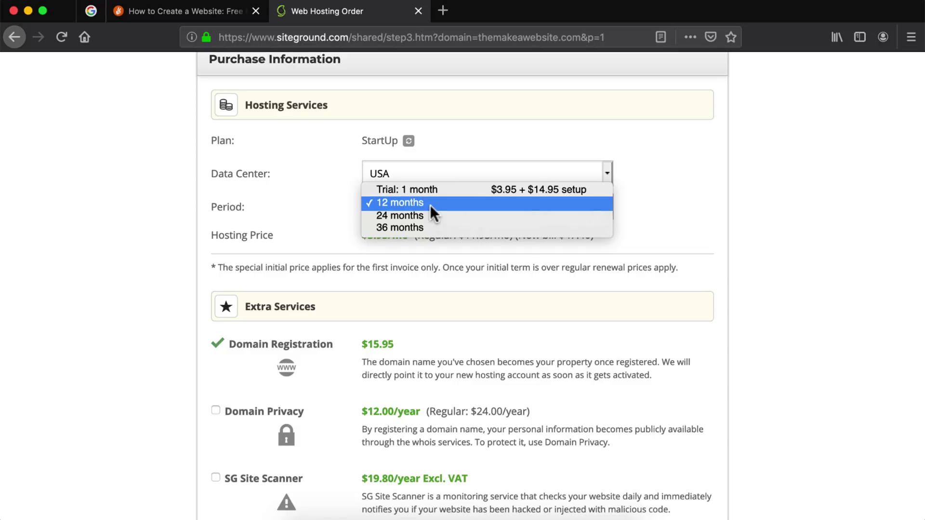
click(333, 218)
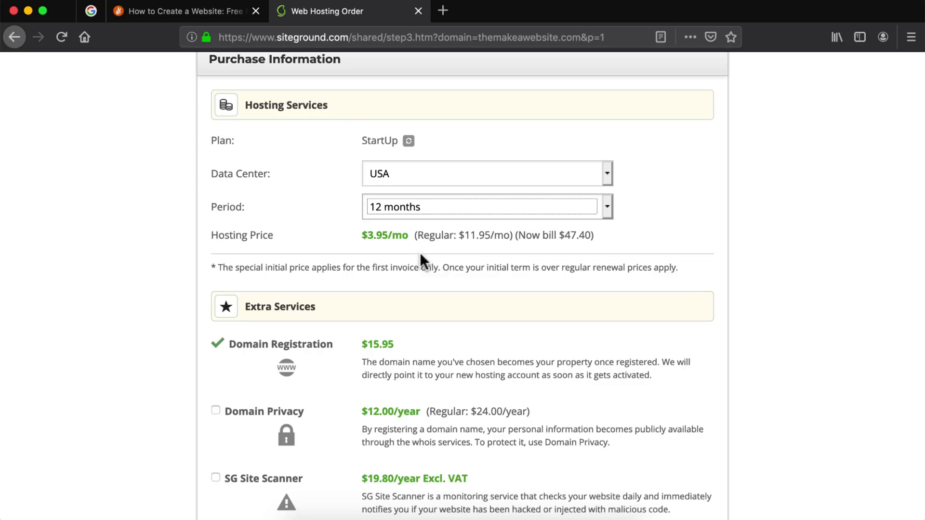
Accept the Terms of Service and pay for the 63.35 USD StartUp order
scroll(420, 254, down, 5)
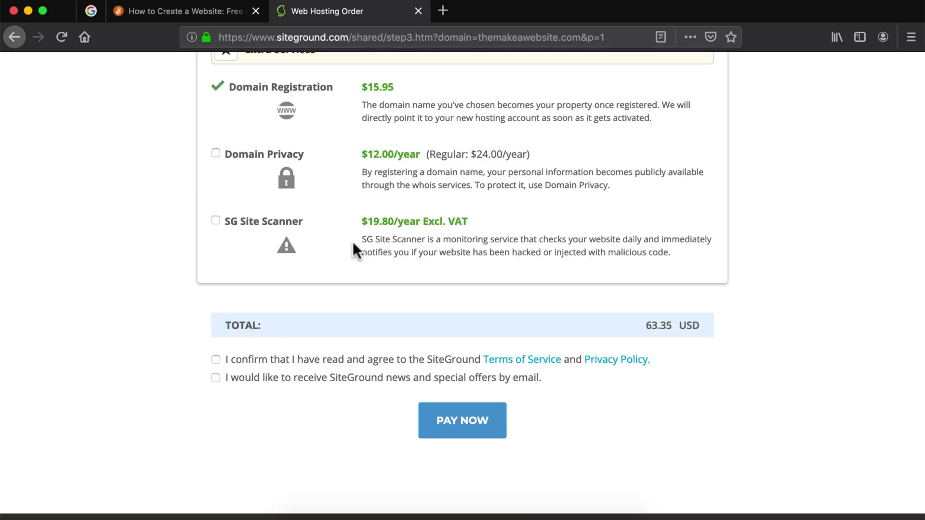
scroll(324, 281, down, 1)
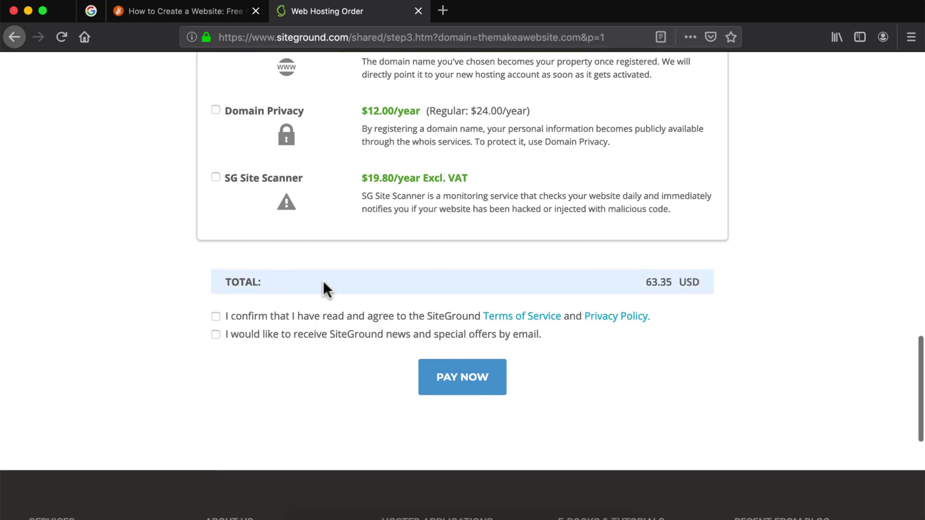
click(215, 311)
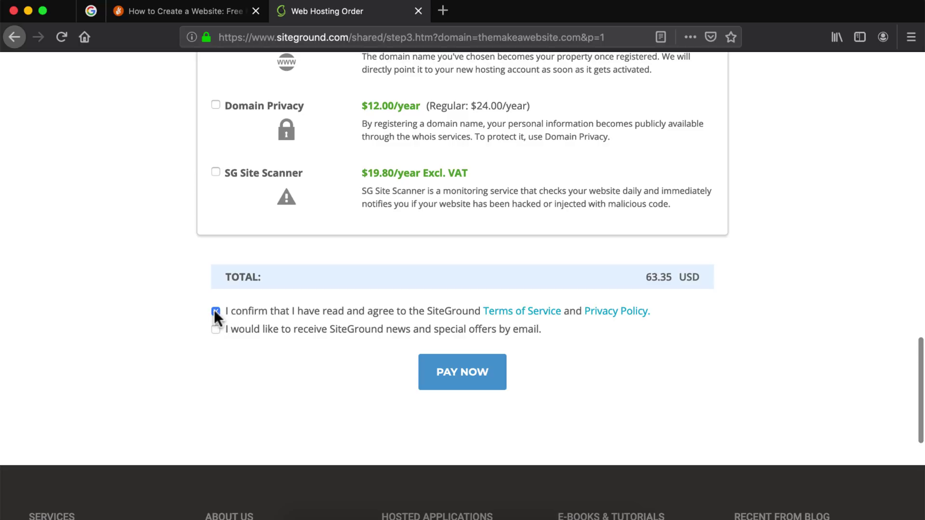
click(466, 379)
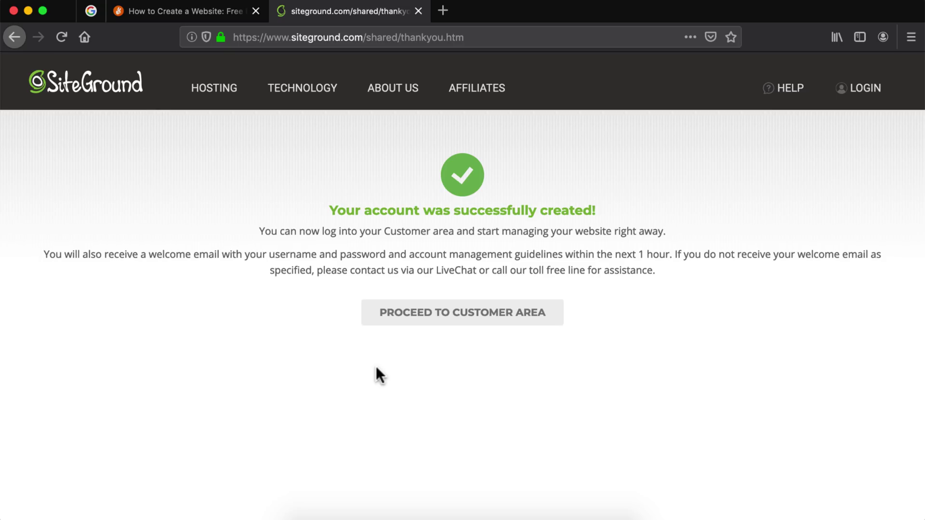
Proceed from the account-created page to the SiteGround customer area
click(420, 319)
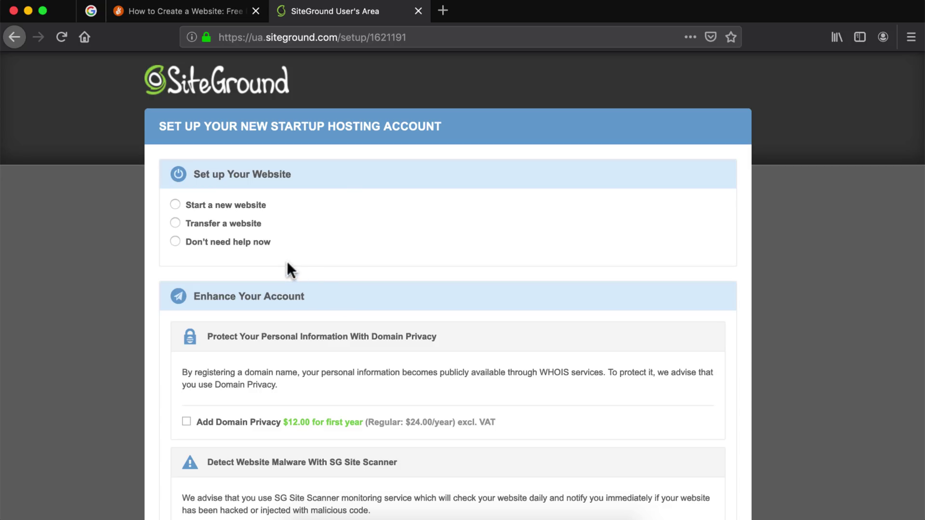
Choose to start a new website with WordPress as the software to install
click(177, 204)
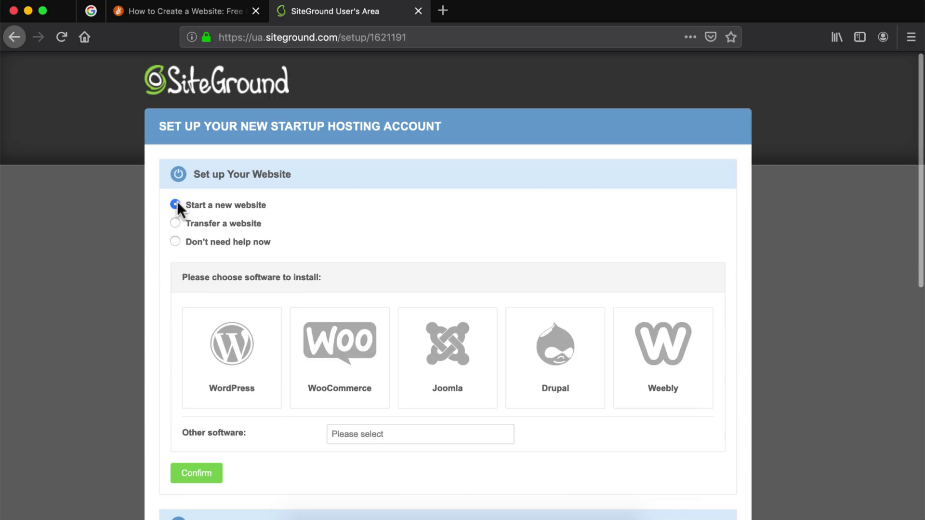
scroll(351, 268, down, 3)
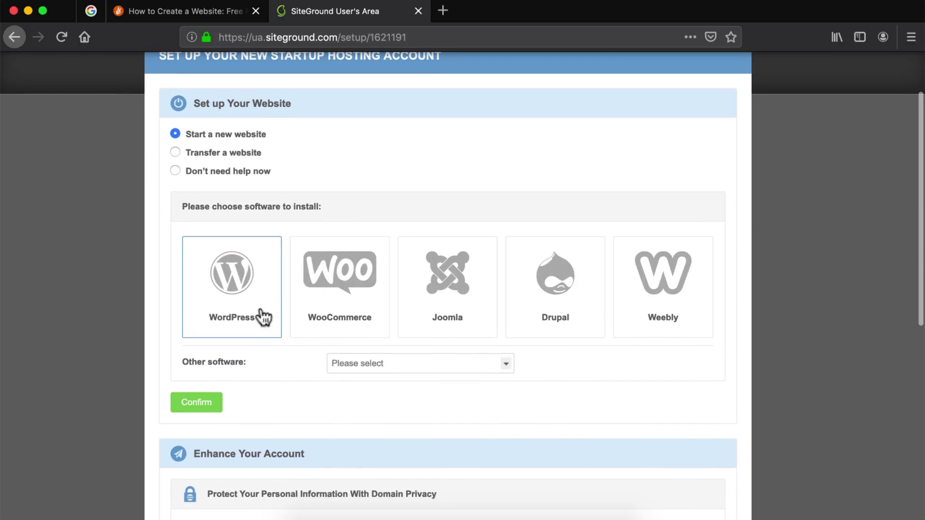
click(264, 317)
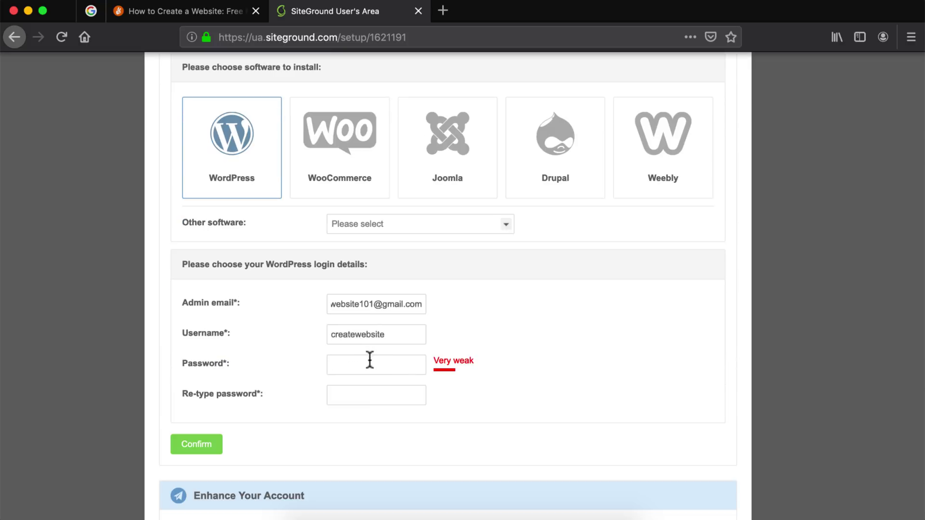
Enter the WordPress admin login details with a stronger password and confirm them
key(BackSpace)
key(BackSpace)
key(BackSpace)
key(BackSpace)
key(BackSpace)
key(BackSpace)
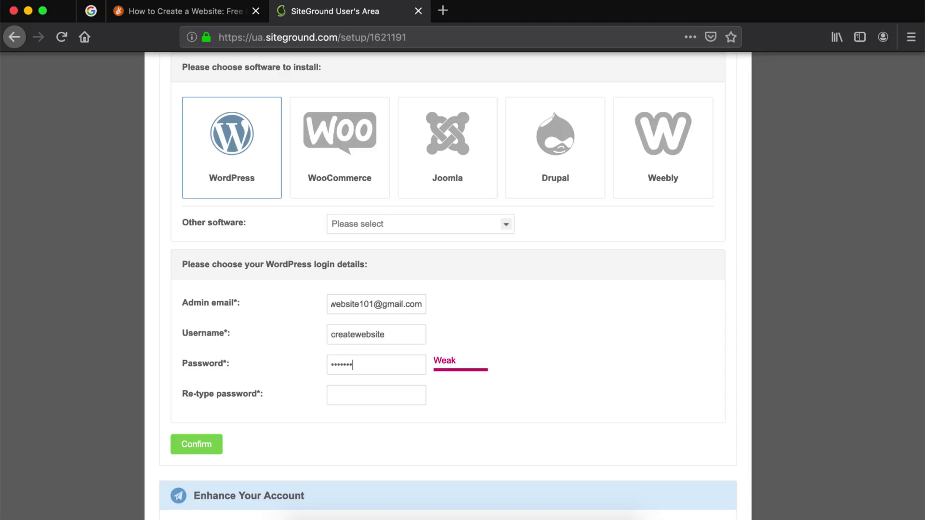
key(Tab)
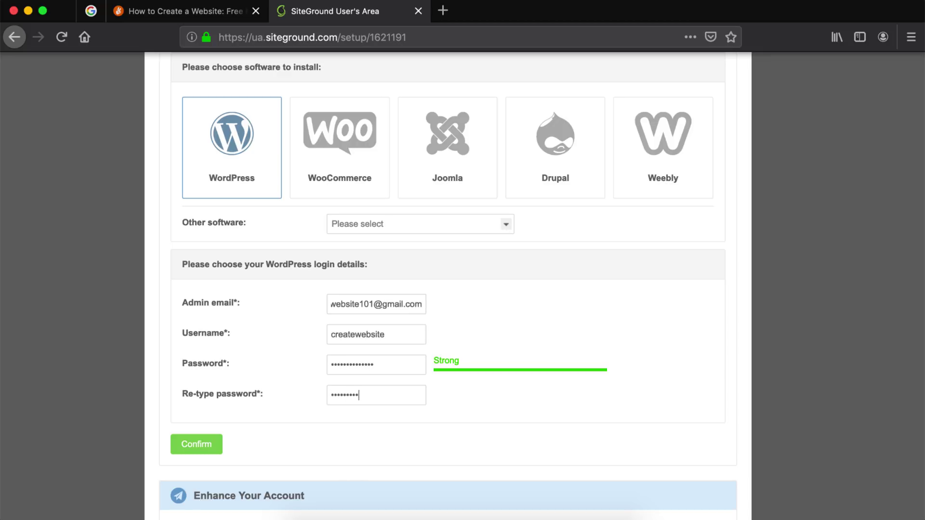
scroll(335, 414, down, 5)
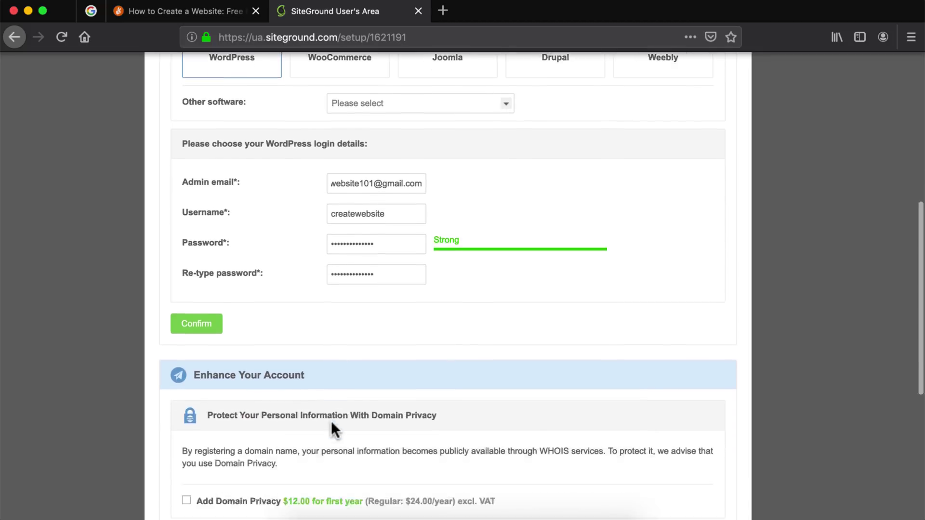
scroll(267, 316, up, 1)
click(215, 331)
Decline extra enhancements, accept the terms and complete the hosting account setup
scroll(283, 335, up, 1)
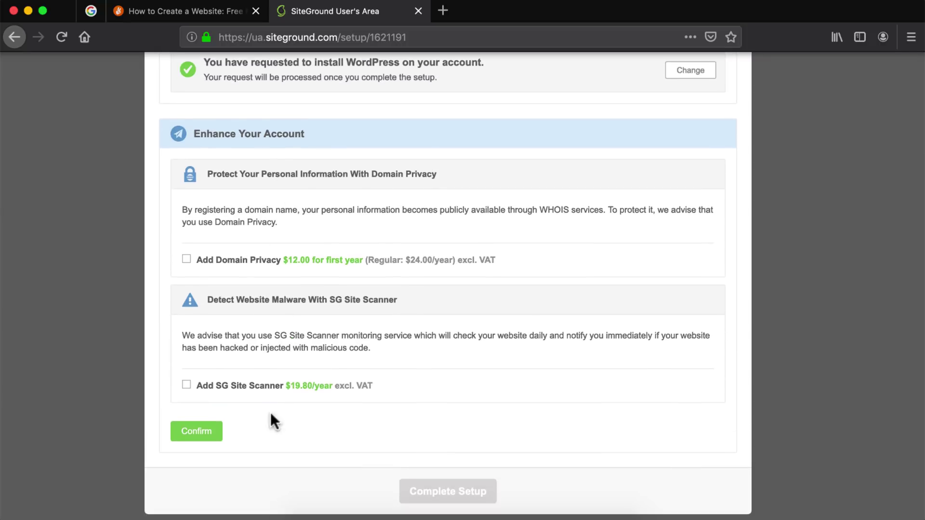
click(199, 432)
click(278, 377)
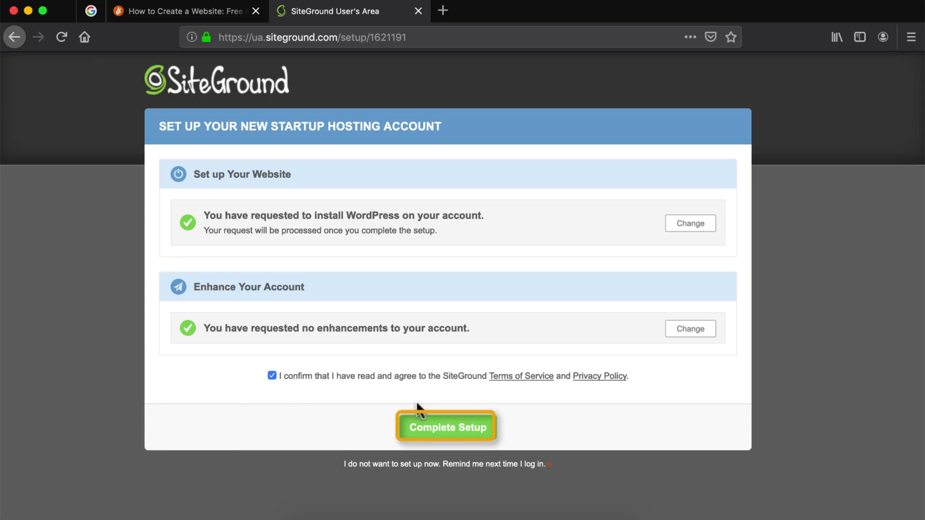
click(455, 426)
Dismiss the save-login offer and load themakeawebsite.com, showing the default My Blog page
click(349, 170)
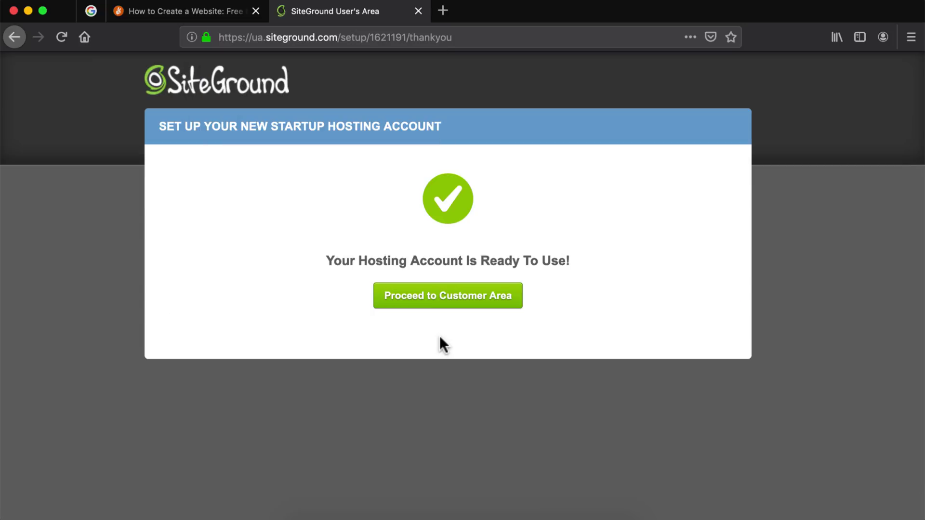
click(364, 34)
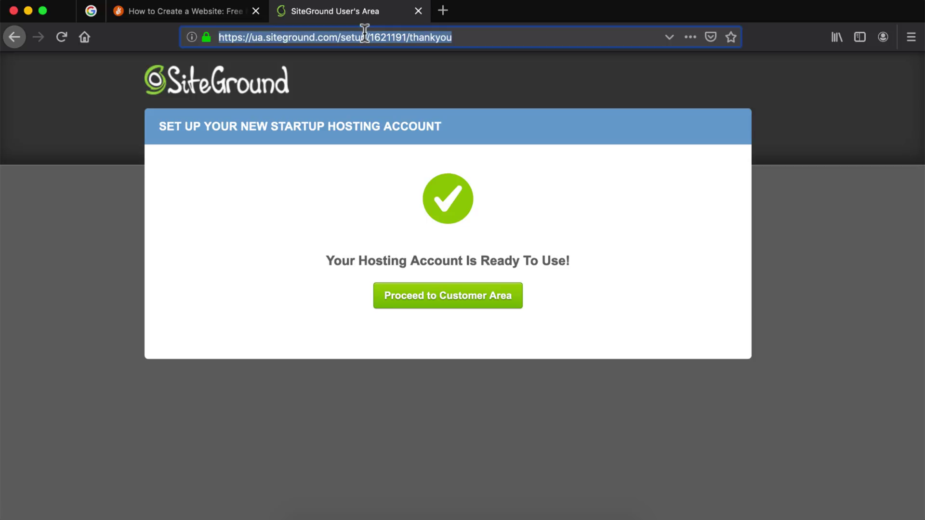
text(thema)
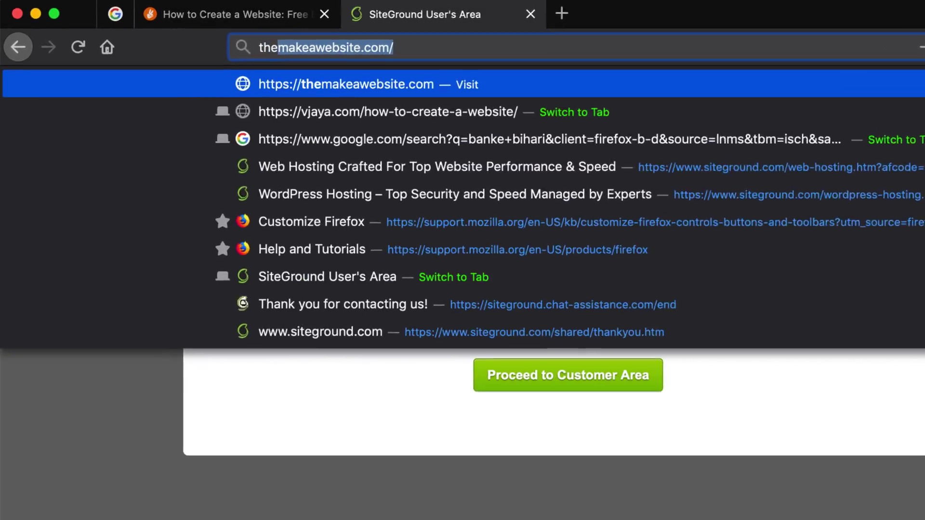
text(kea)
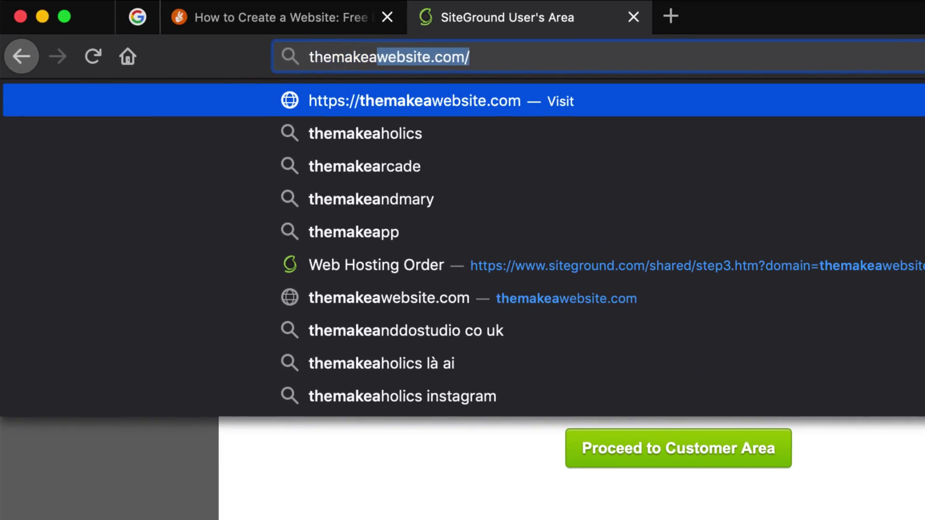
text(website.com)
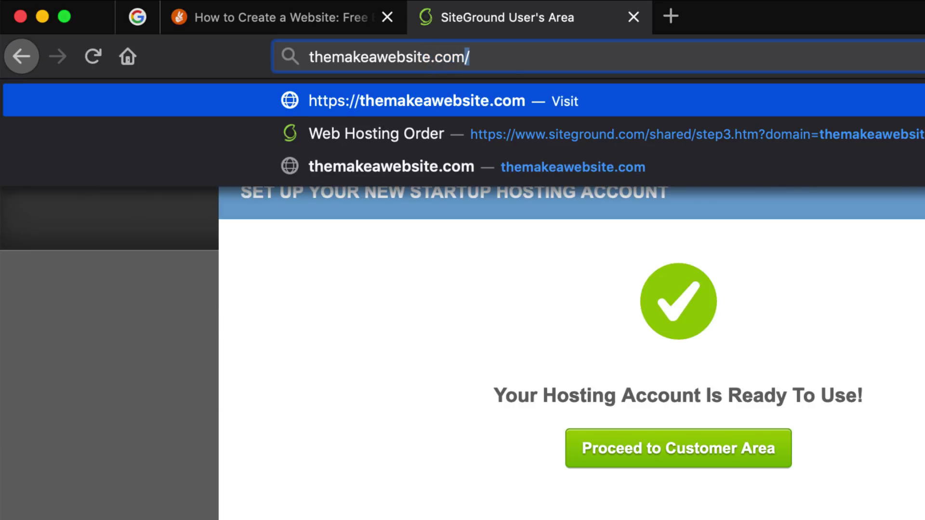
key(Return)
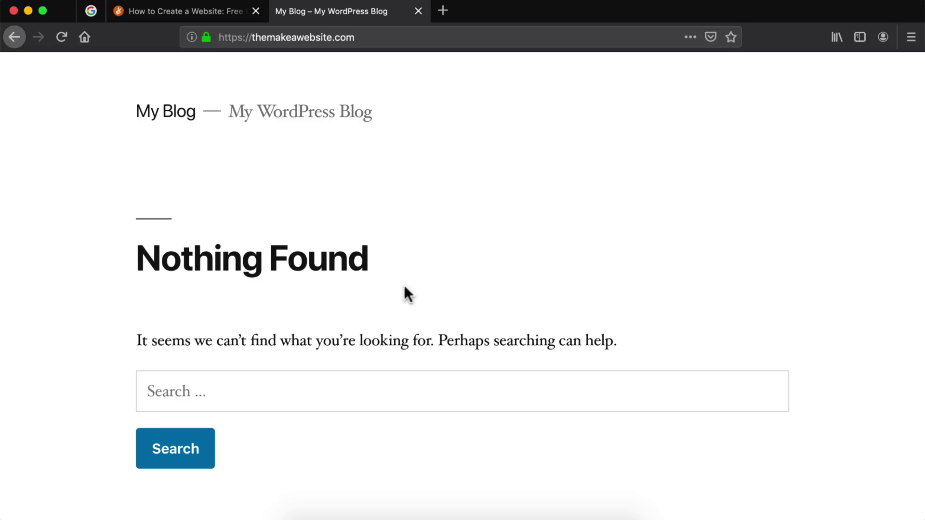
scroll(404, 287, down, 10)
scroll(404, 287, up, 10)
Open the site's WordPress login page by appending /log to the address
click(467, 51)
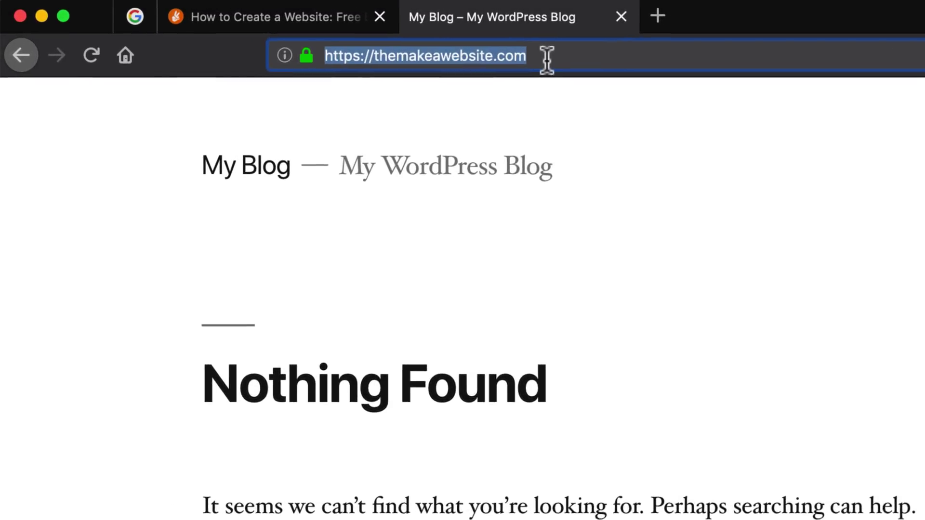
key(Right)
text(/log)
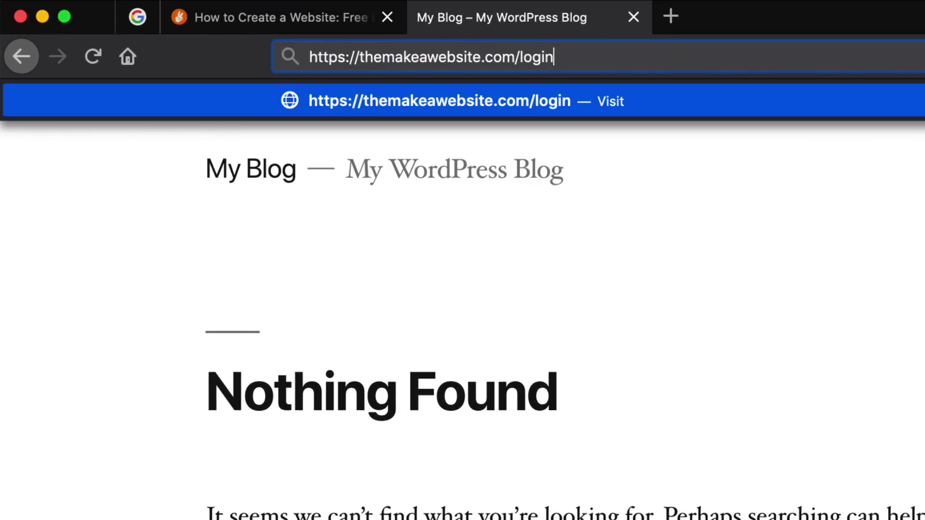
key(Return)
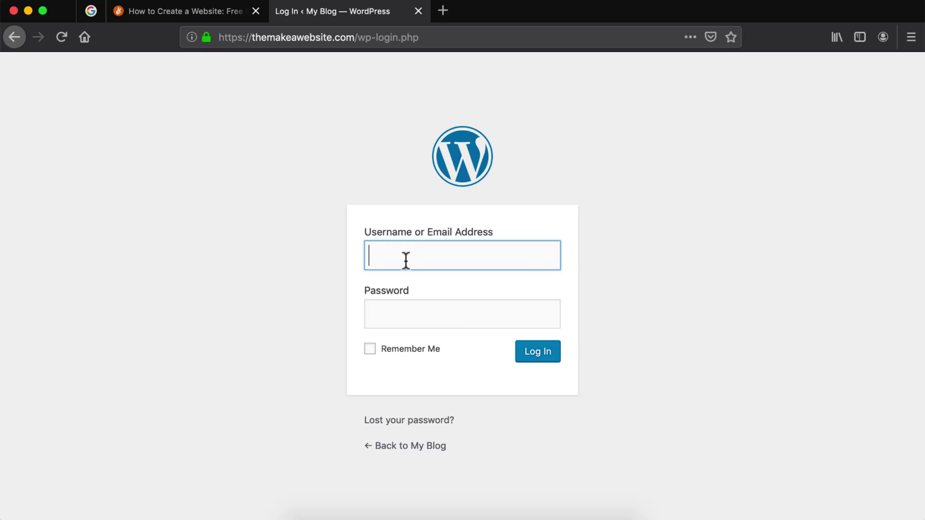
Log in with the admin username and password, remembering the login, and exit the starter wizard
text(createwebsite)
key(Tab)
text(••••)
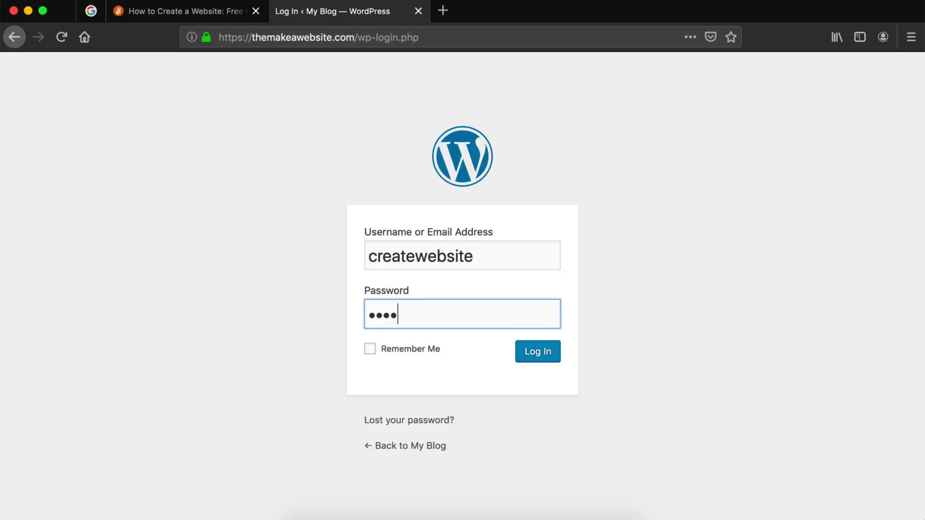
click(389, 351)
click(522, 355)
click(356, 174)
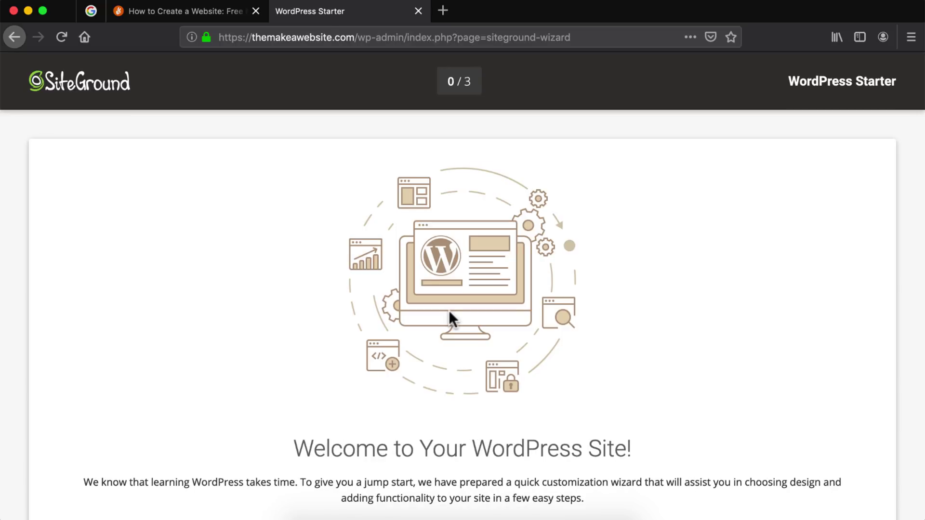
scroll(449, 311, down, 4)
click(462, 493)
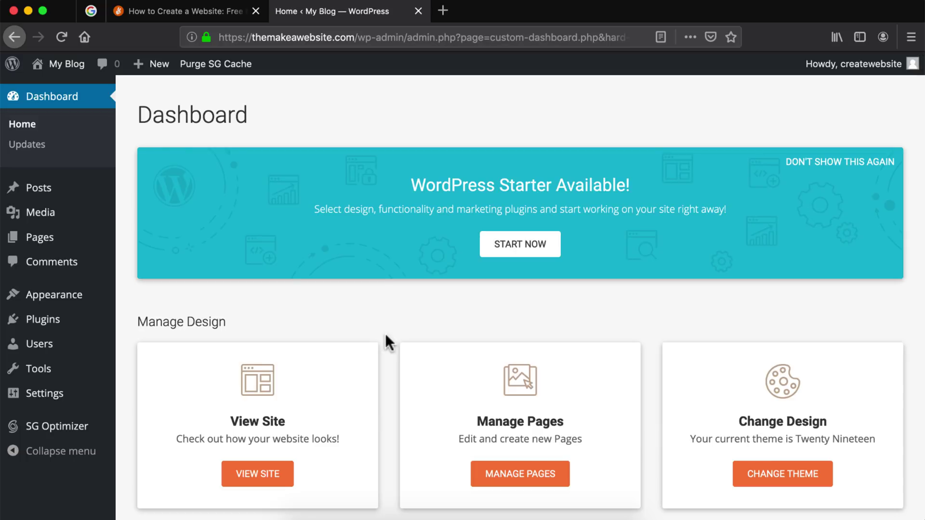
Deactivate and delete the WordPress Starter plugin
mouse_move(91, 320)
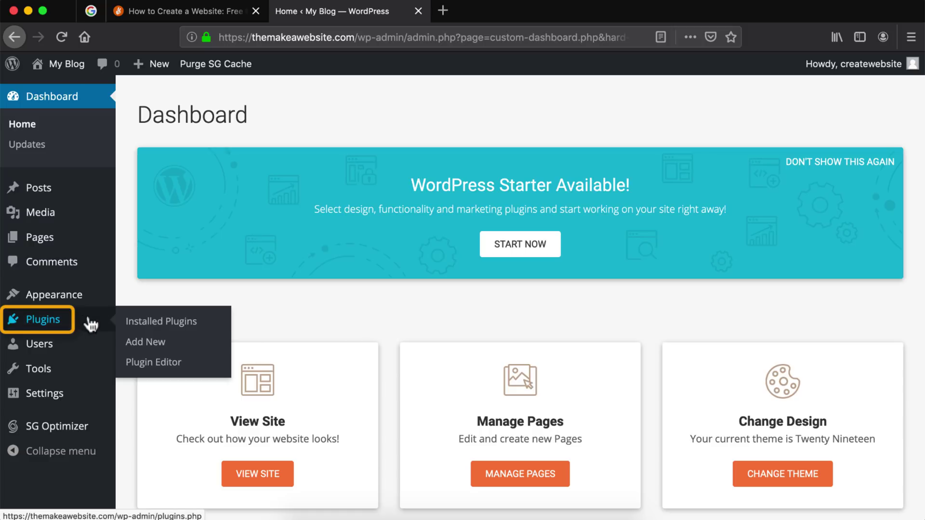
click(166, 322)
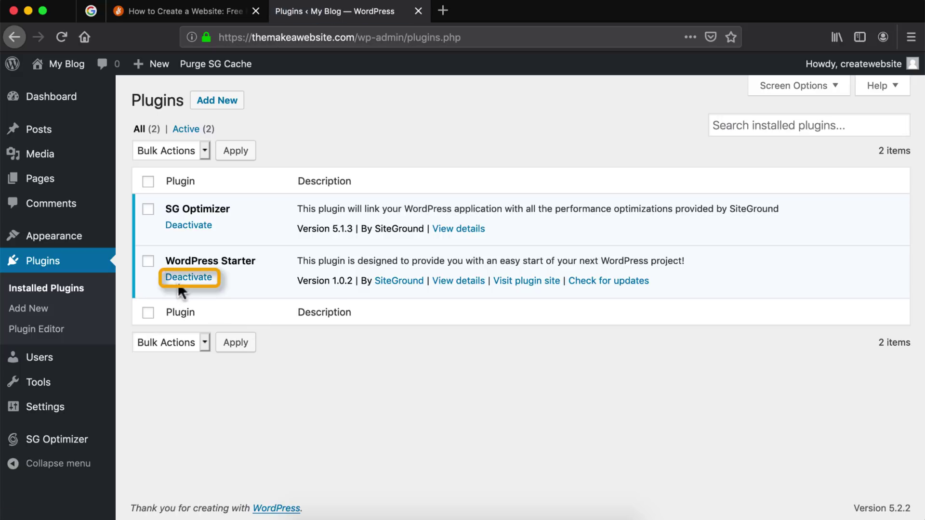
click(190, 278)
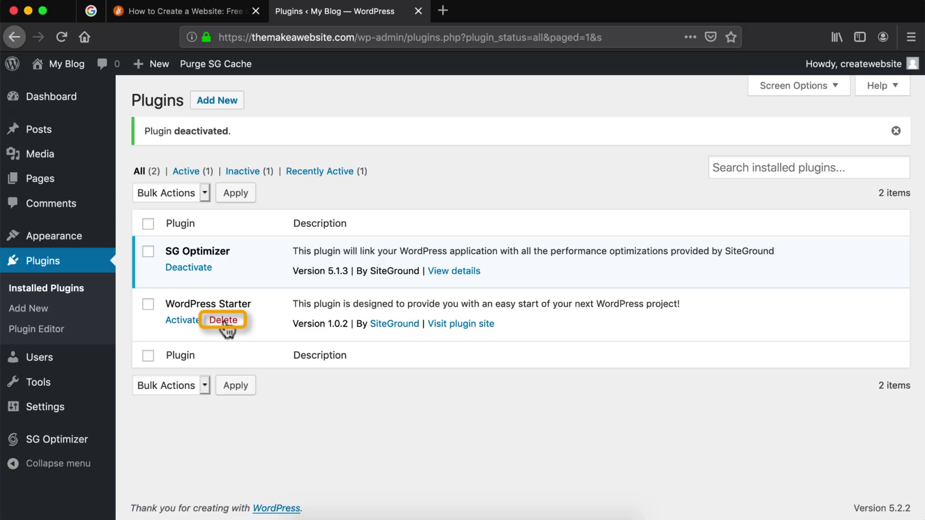
click(223, 321)
click(547, 259)
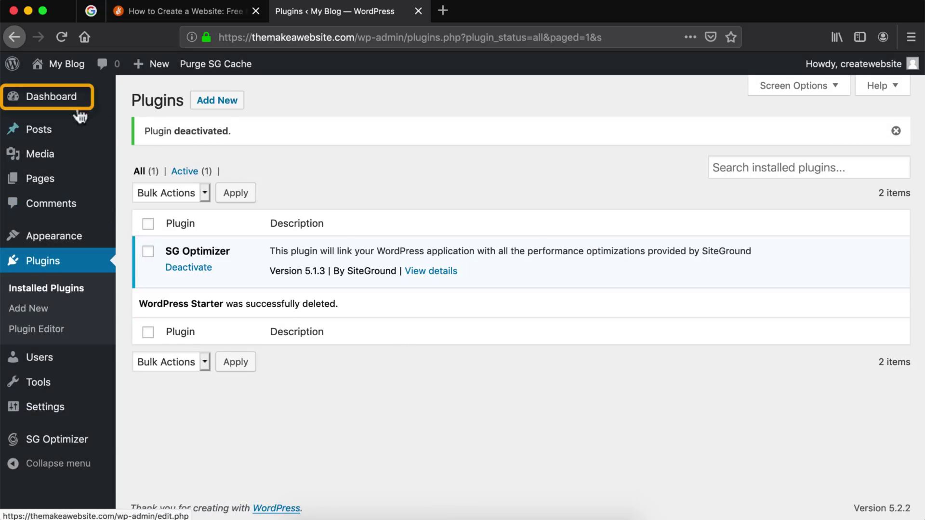
View the live blog front page via My Blog > Visit Site, then return to the Dashboard
mouse_move(77, 104)
click(131, 122)
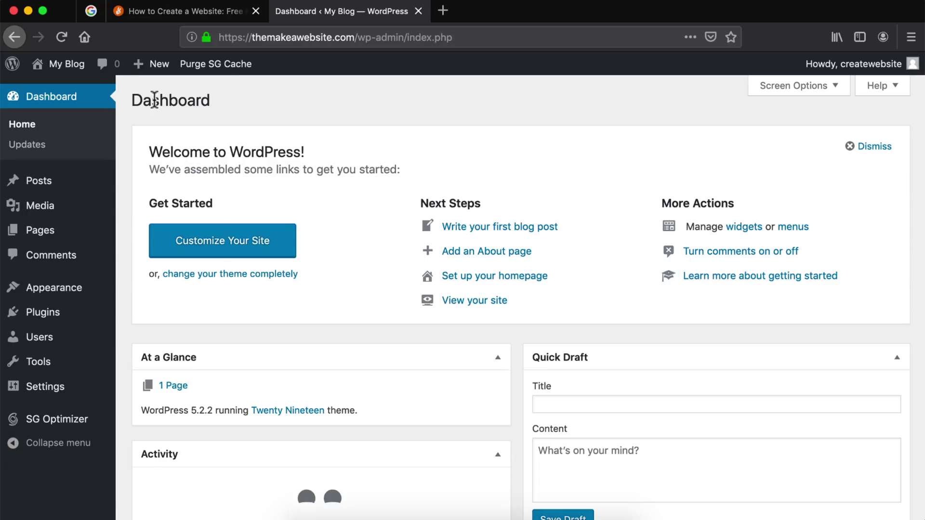
mouse_move(77, 72)
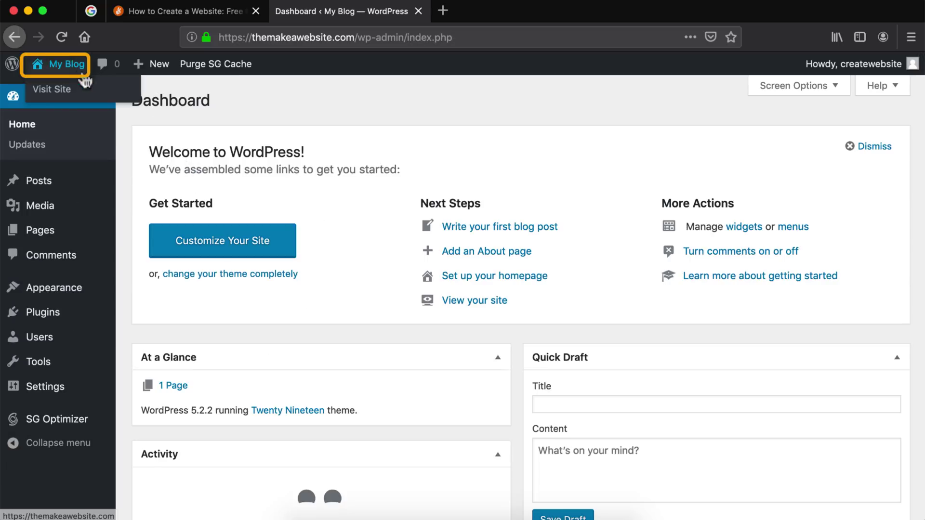
click(60, 92)
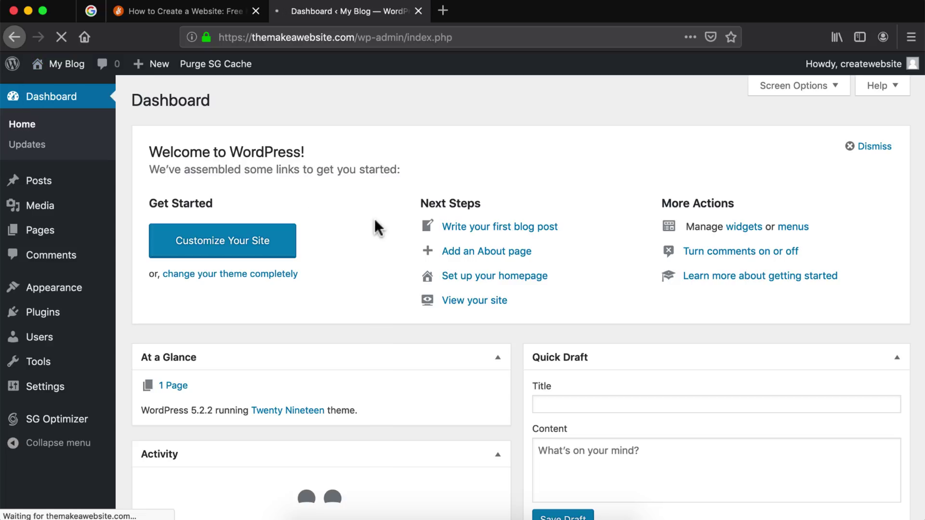
scroll(375, 221, down, 5)
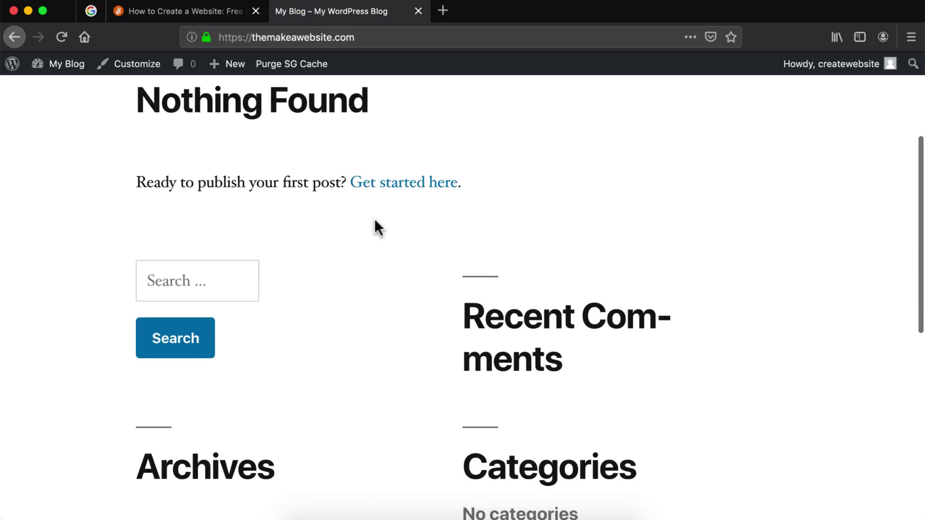
scroll(375, 221, up, 5)
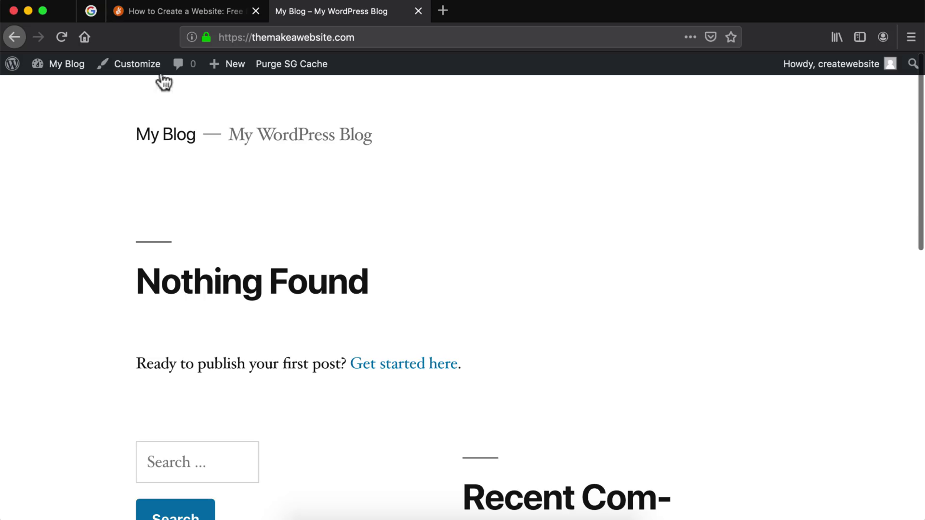
mouse_move(62, 73)
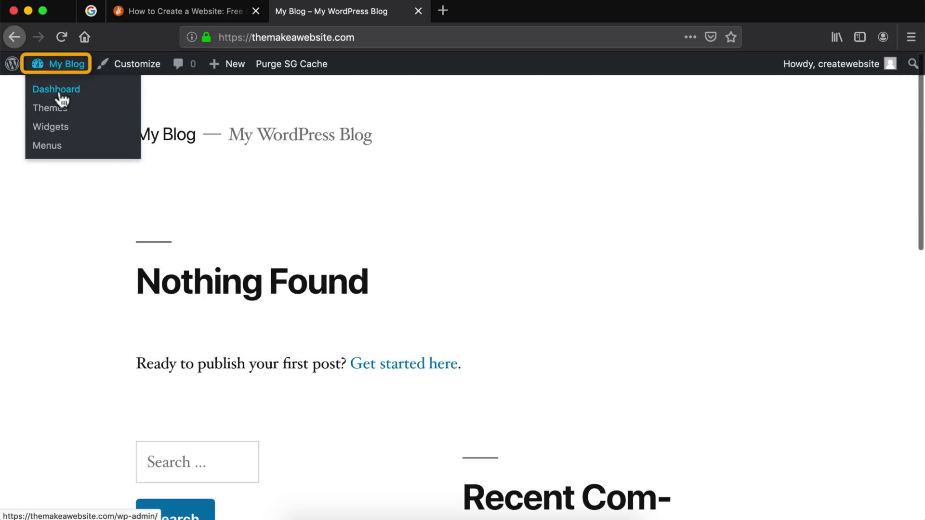
click(60, 95)
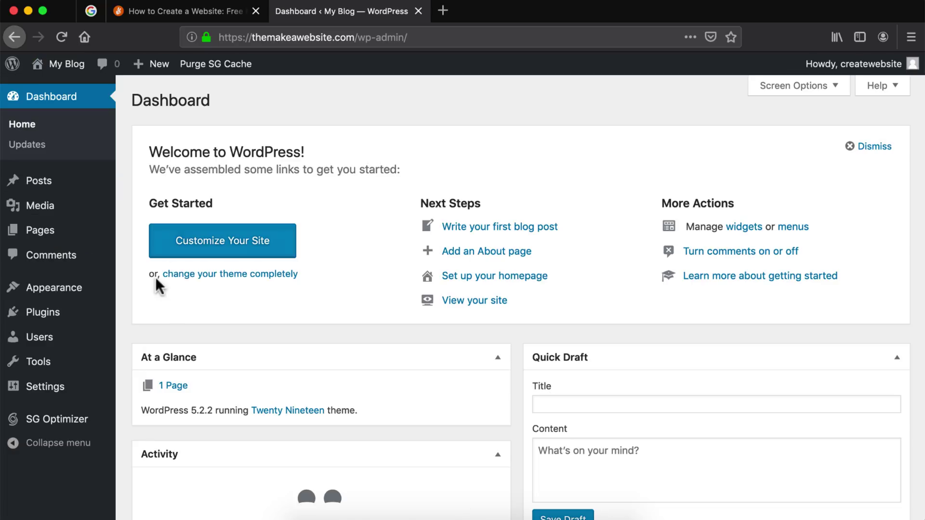
Find 'astra' under Add New Themes, then install and activate the Astra theme
mouse_move(73, 294)
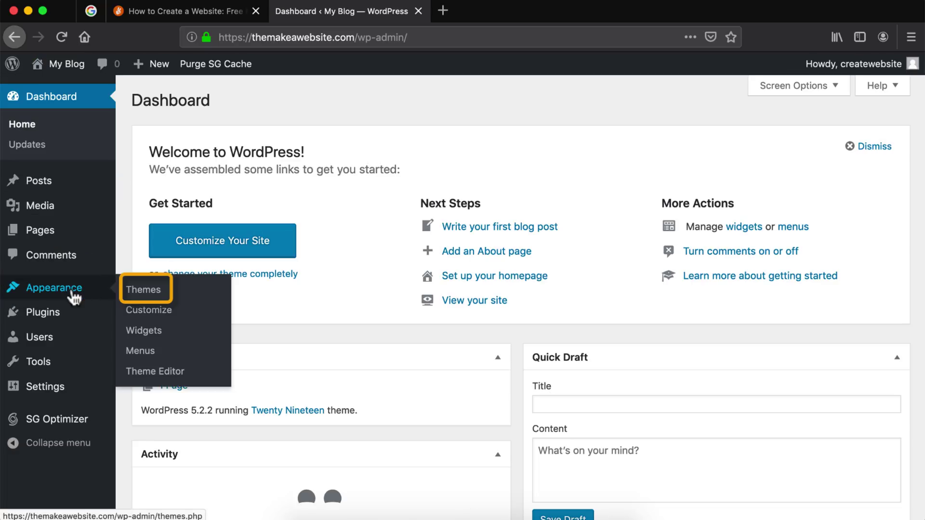
click(138, 299)
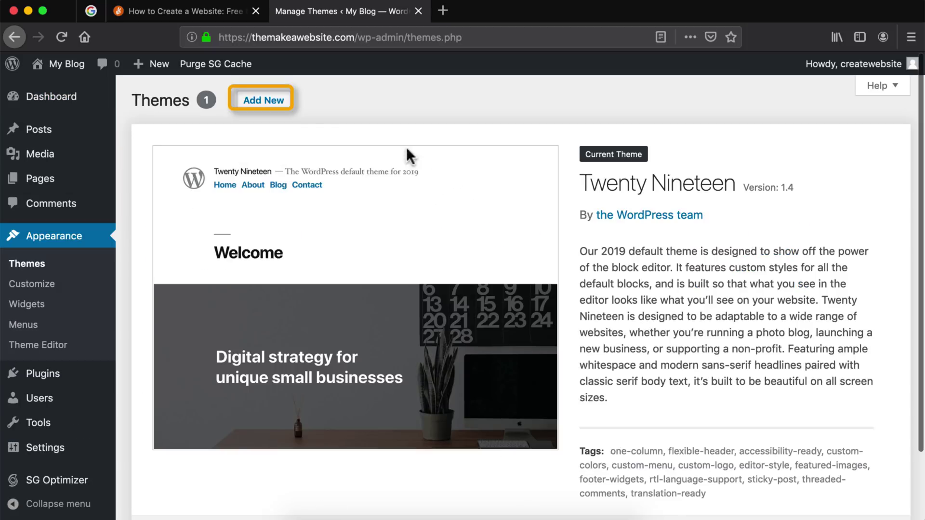
click(264, 104)
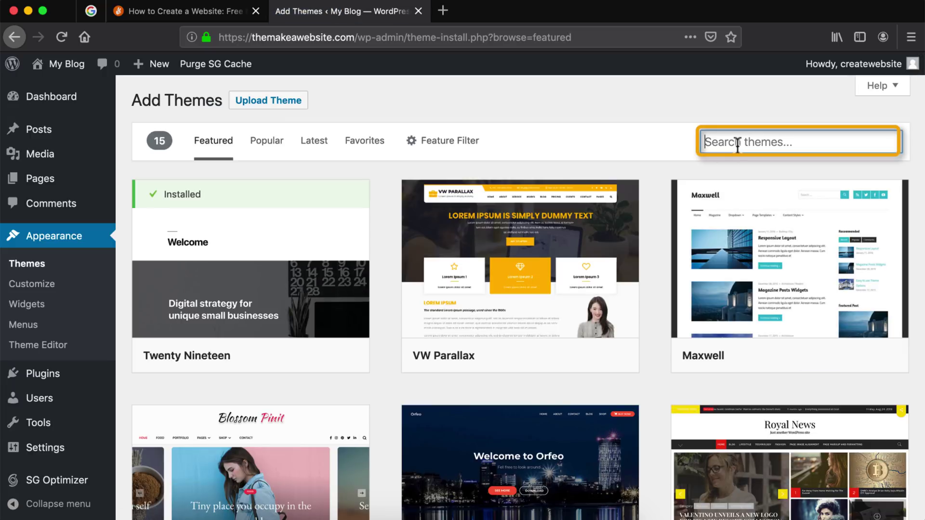
click(736, 142)
text(astra)
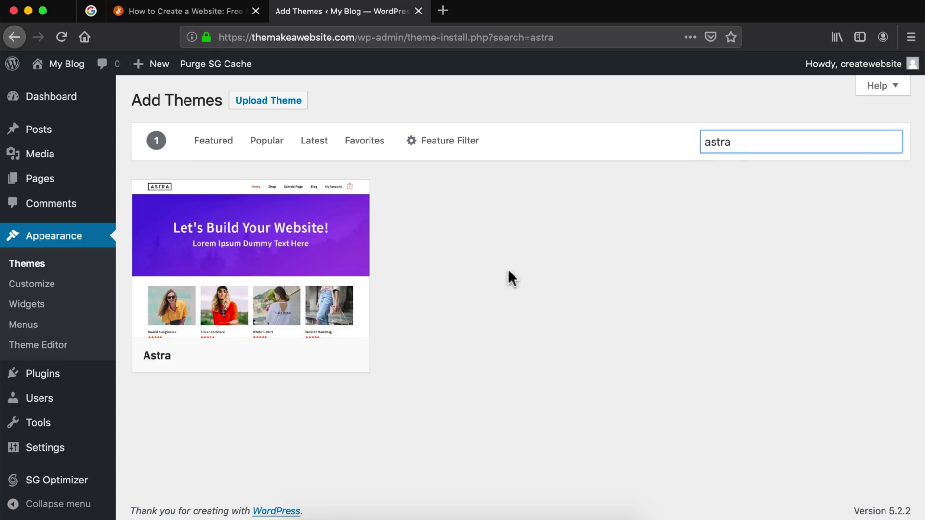
mouse_move(295, 220)
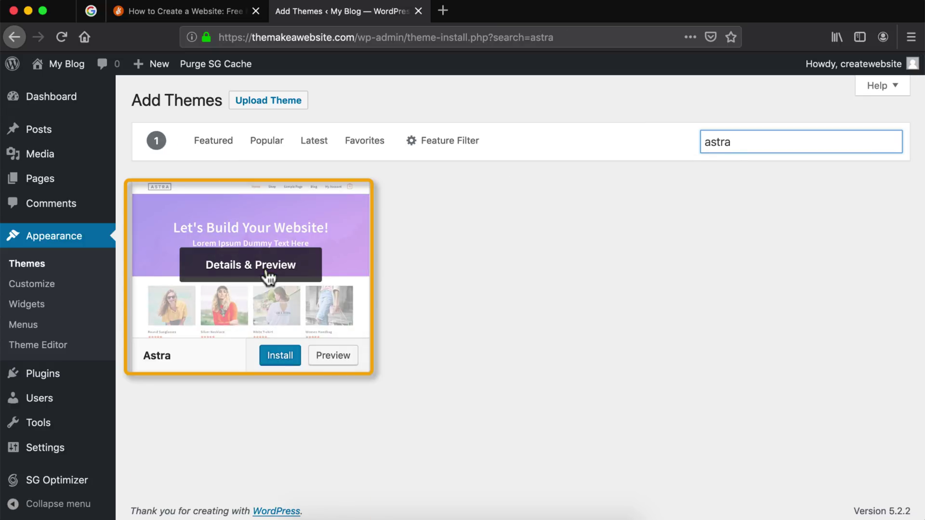
click(281, 356)
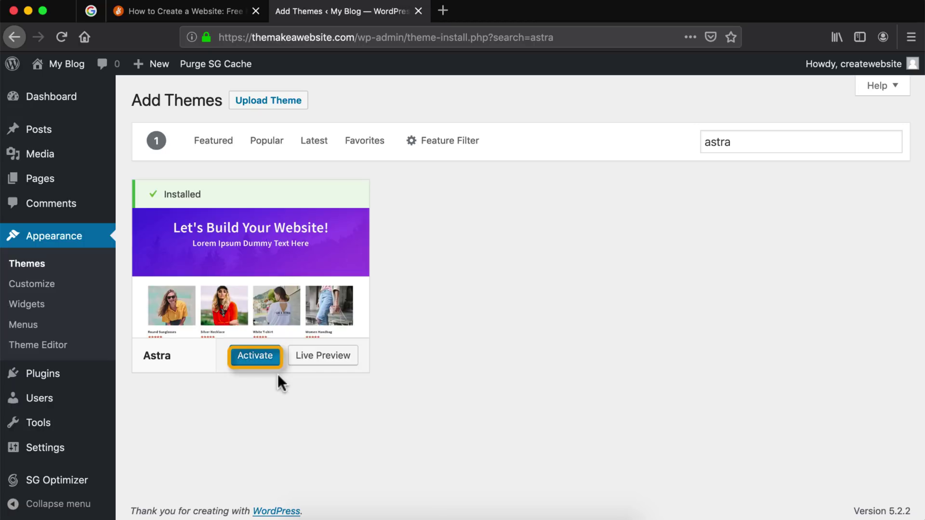
click(255, 360)
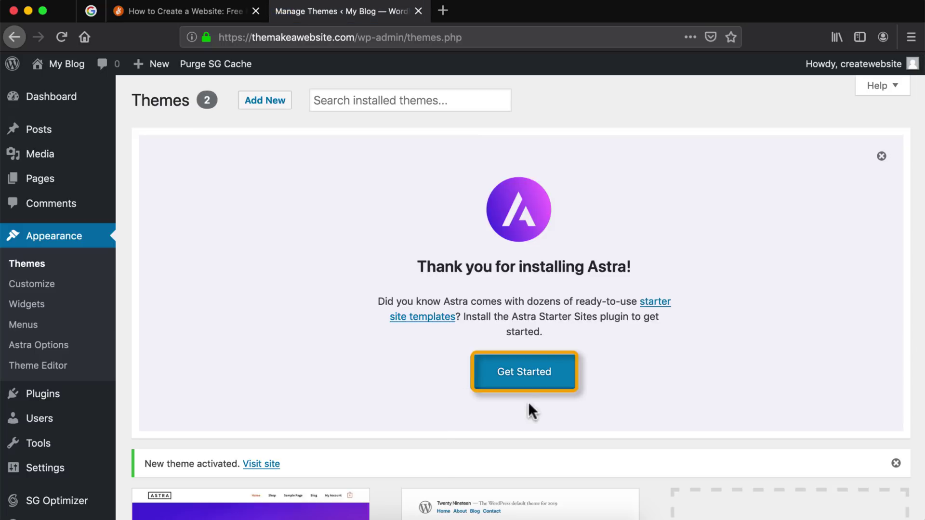
click(520, 381)
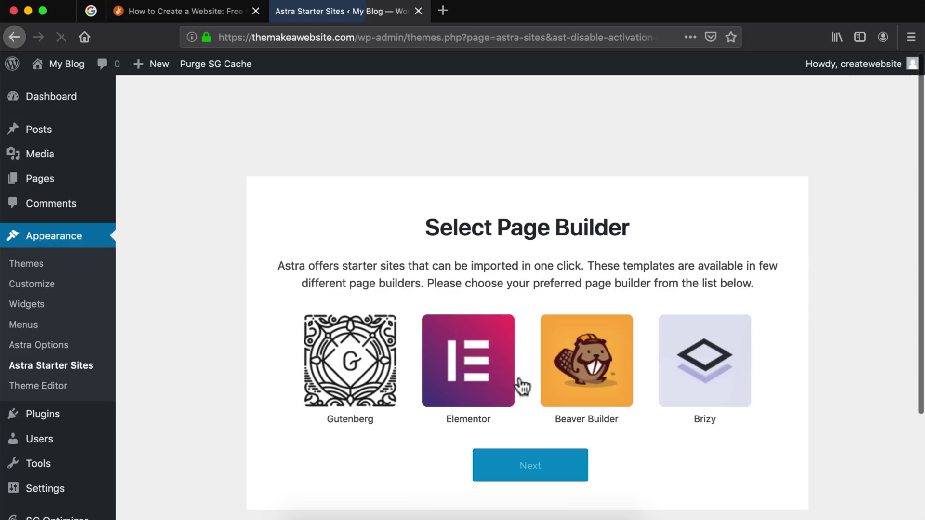
Pick Elementor as the page builder and continue to the starter site library
scroll(520, 384, down, 2)
click(450, 382)
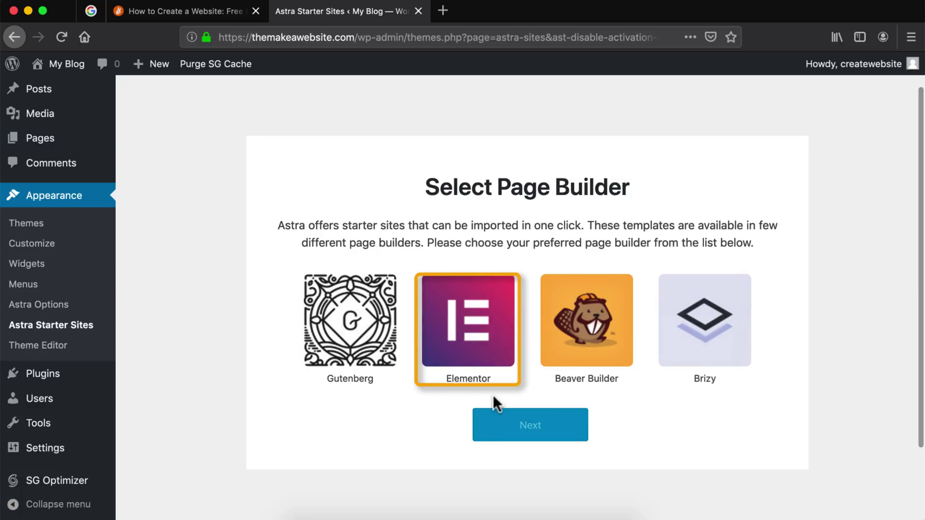
key(Tab)
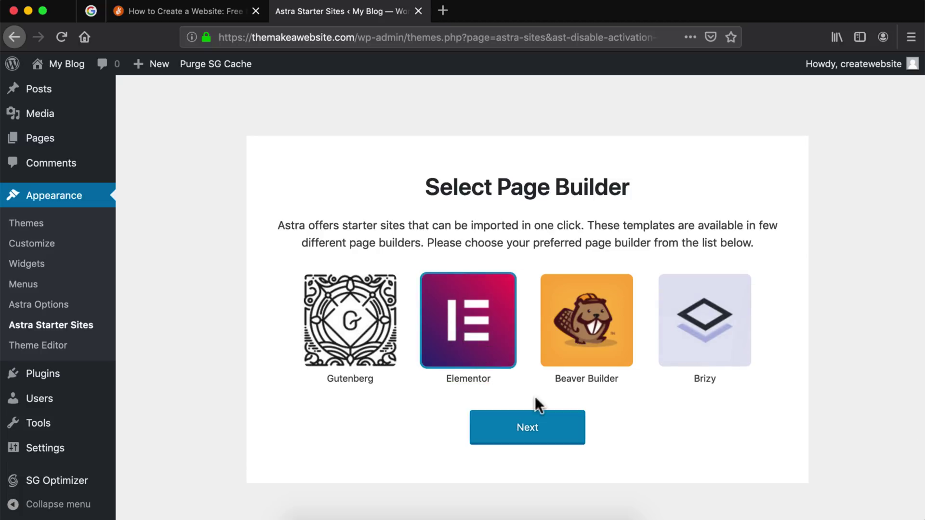
click(530, 419)
Filter the library to Free templates and scroll through them
click(378, 145)
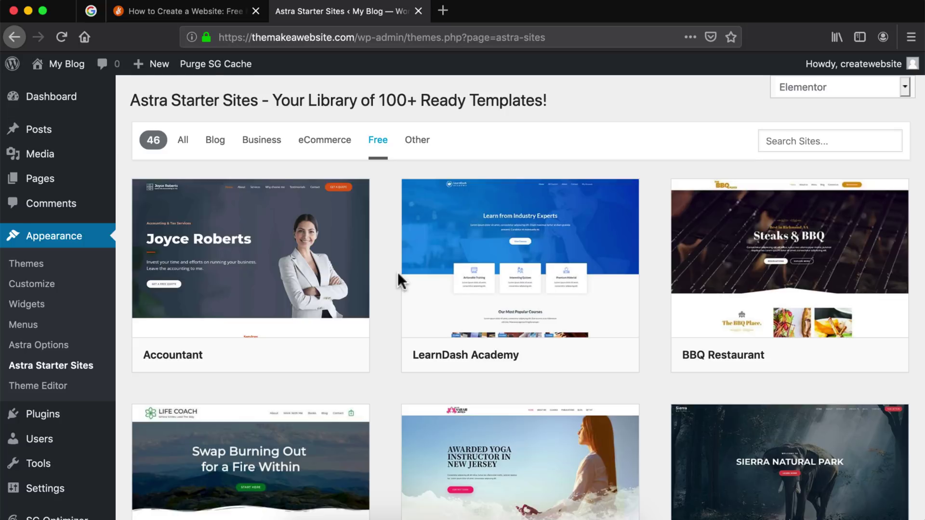
scroll(397, 271, down, 3)
scroll(398, 274, down, 10)
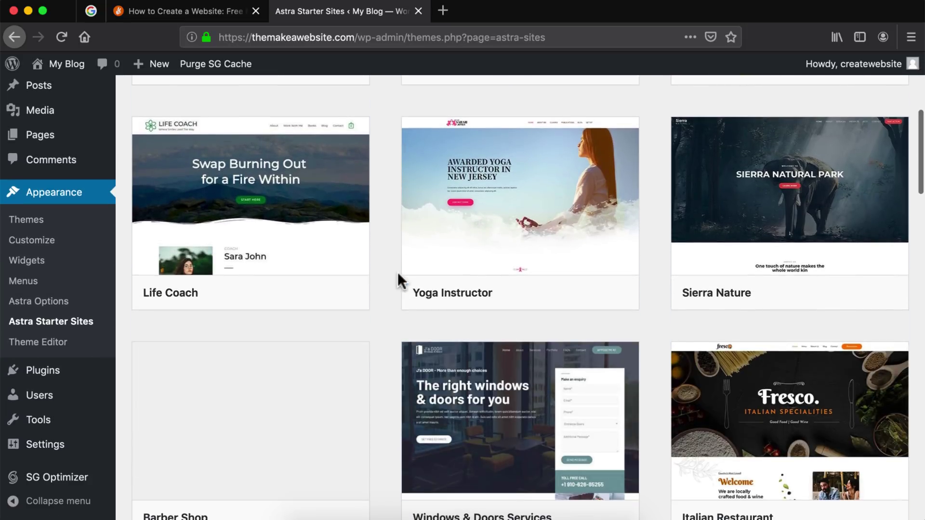
scroll(397, 421, down, 12)
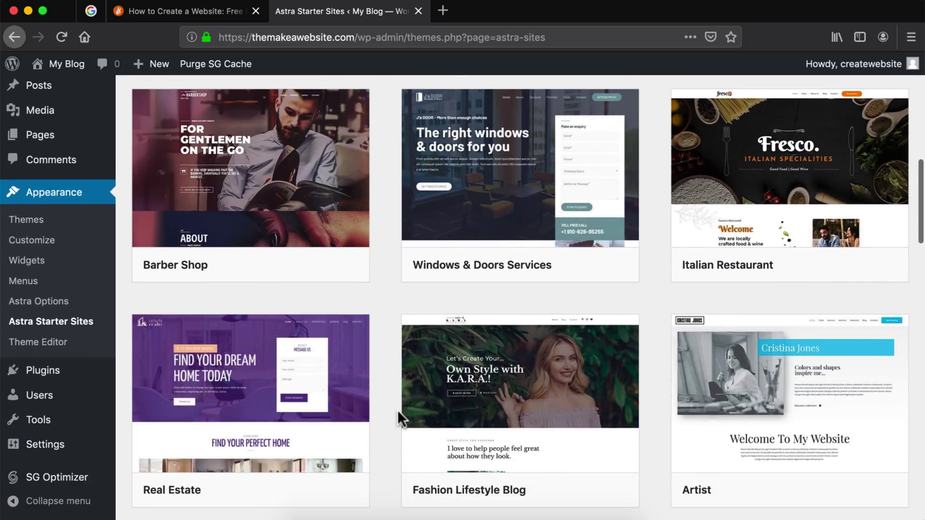
scroll(386, 347, down, 16)
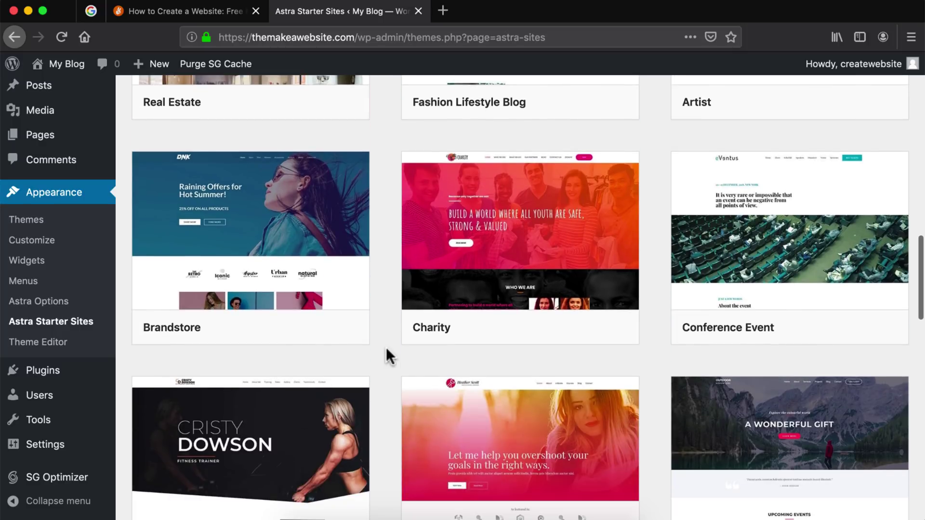
key(Home)
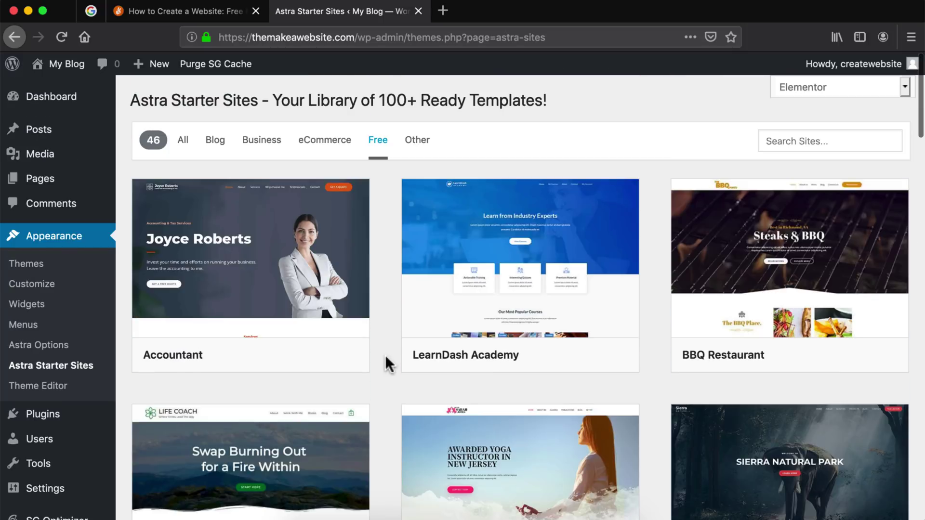
mouse_move(305, 371)
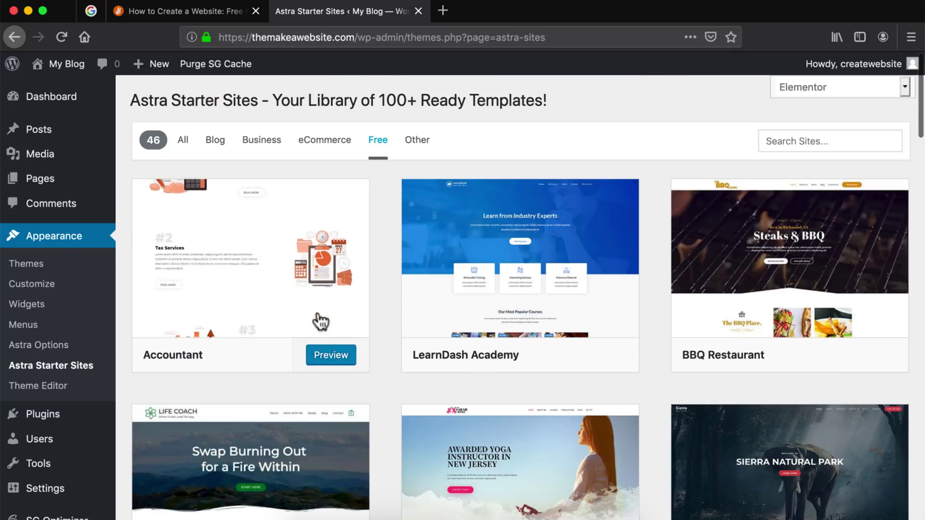
Preview the Accountant template and import it with all import options kept checked
click(332, 357)
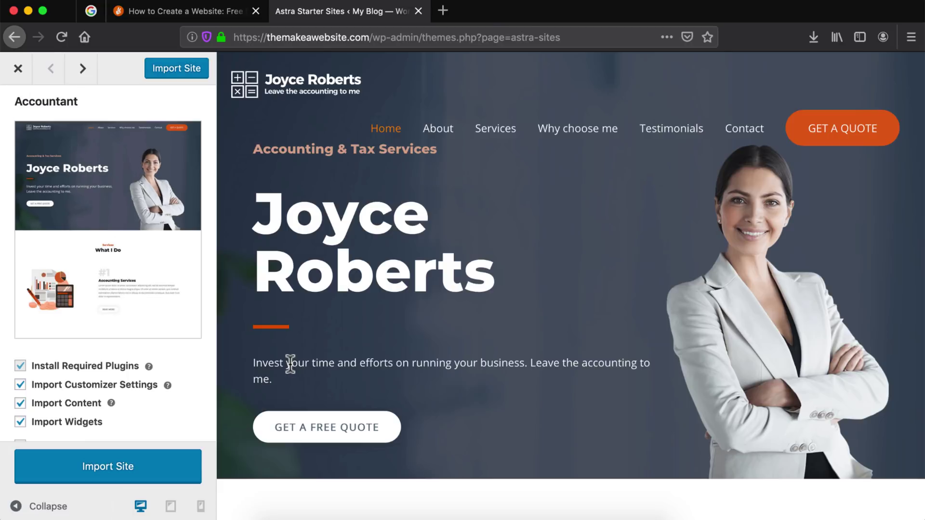
scroll(323, 345, down, 20)
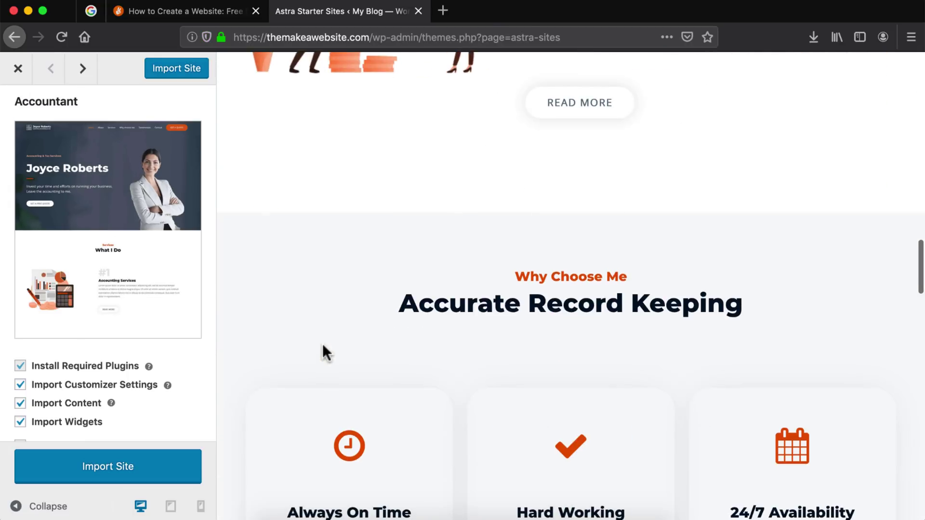
scroll(323, 343, down, 10)
scroll(321, 357, up, 20)
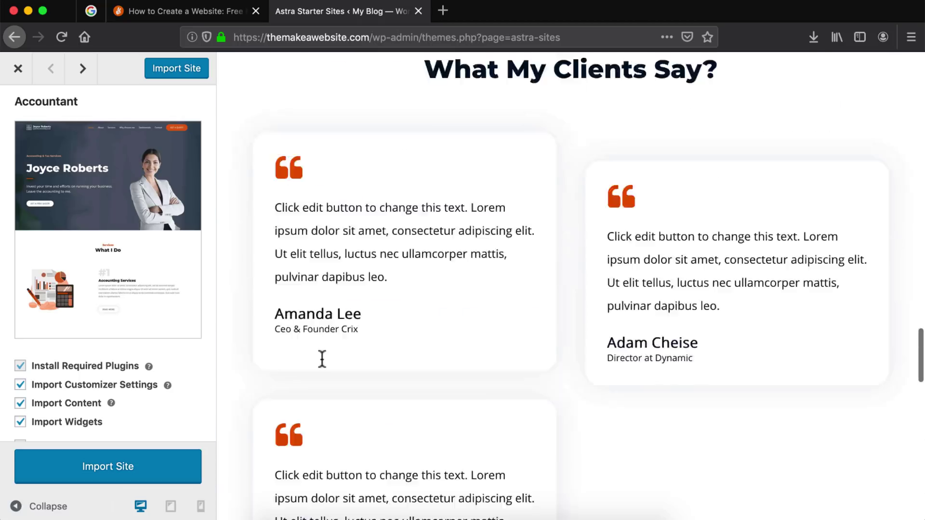
scroll(321, 357, up, 10)
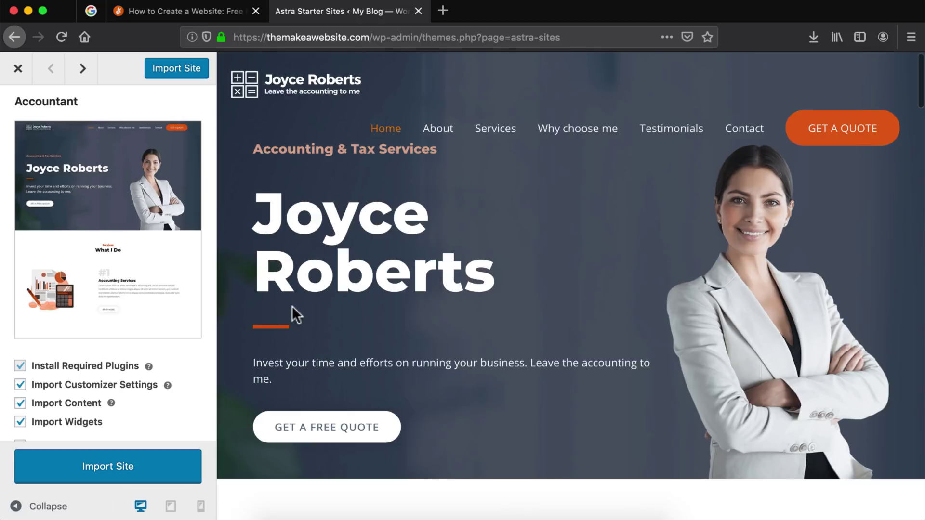
scroll(152, 320, down, 3)
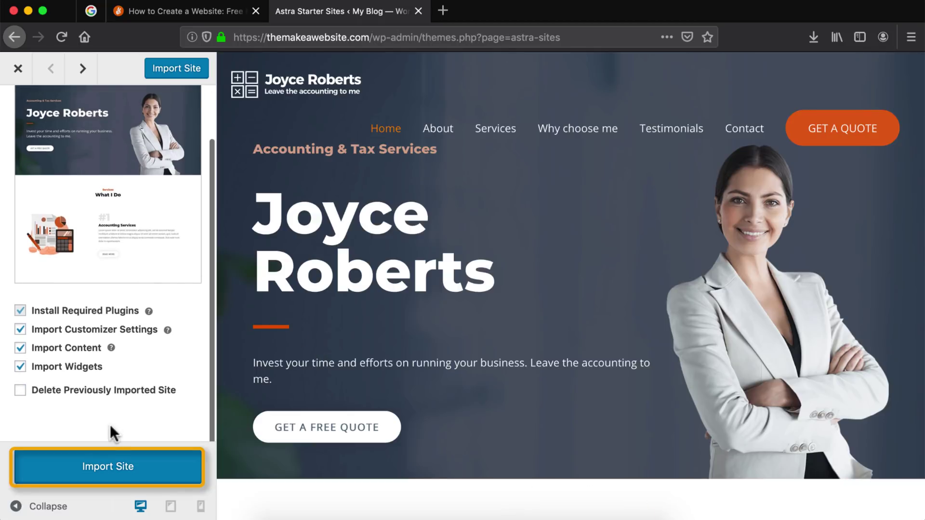
click(121, 466)
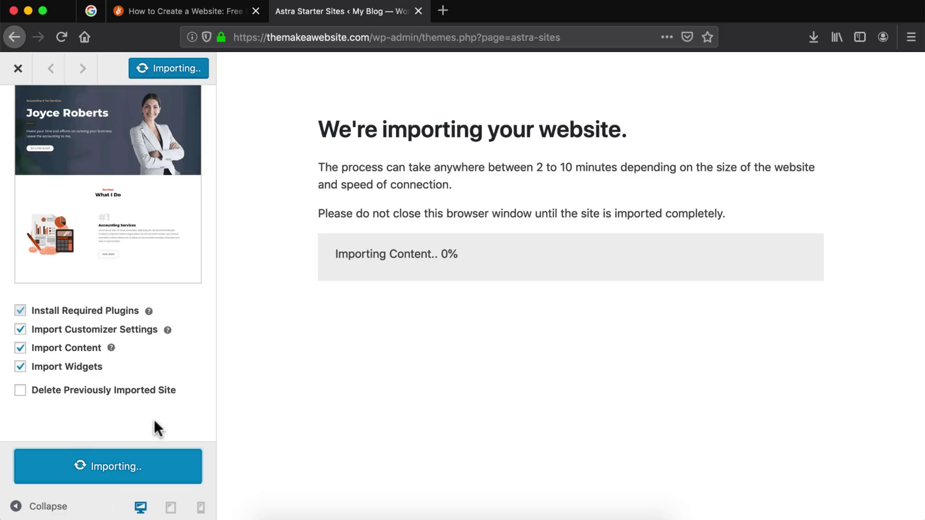
Open the imported site, close the Starter Sites tab, and scroll the home page
click(378, 273)
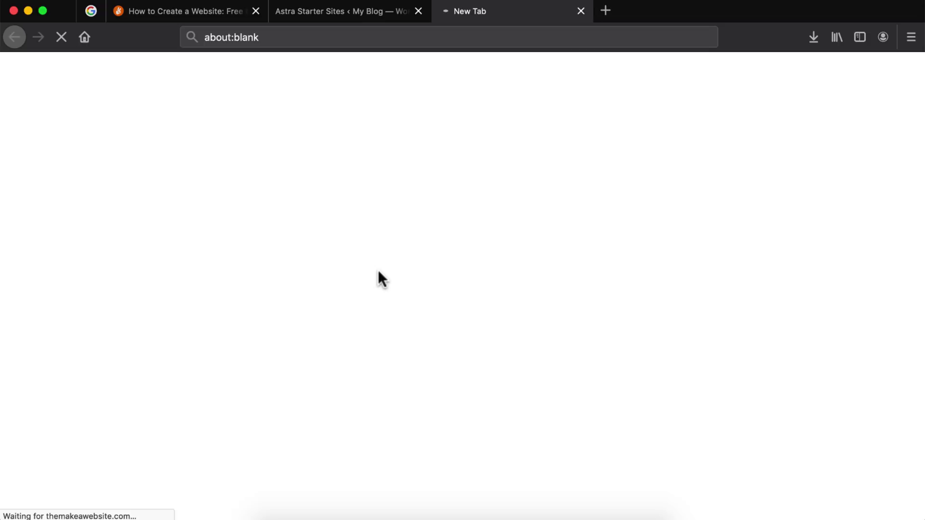
click(418, 11)
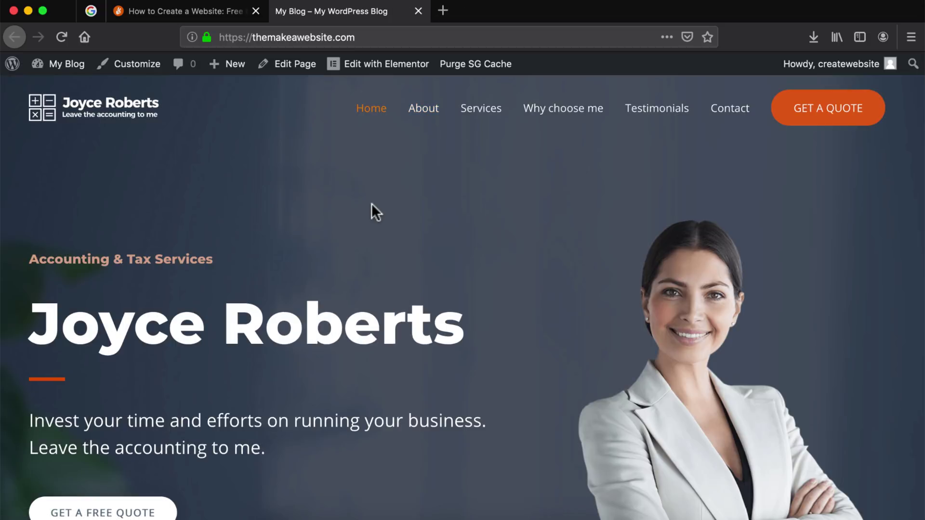
scroll(371, 204, down, 20)
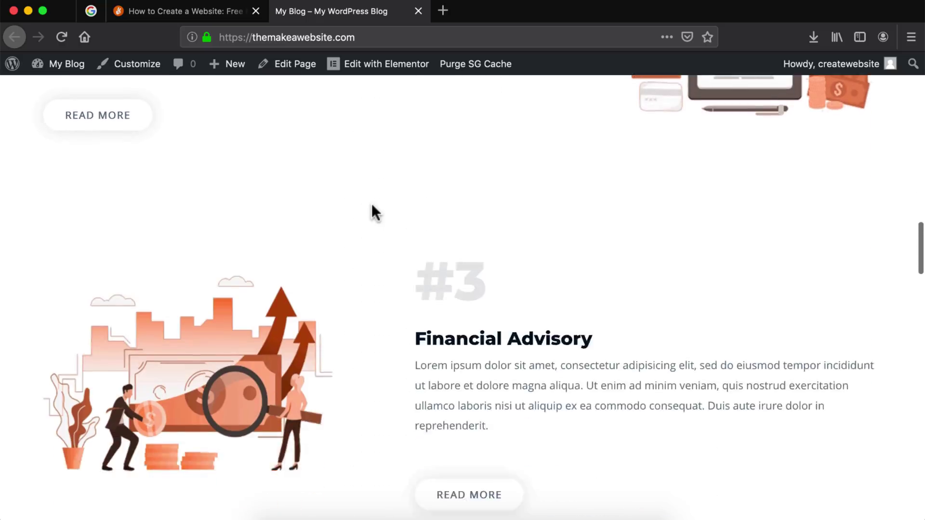
scroll(372, 211, down, 20)
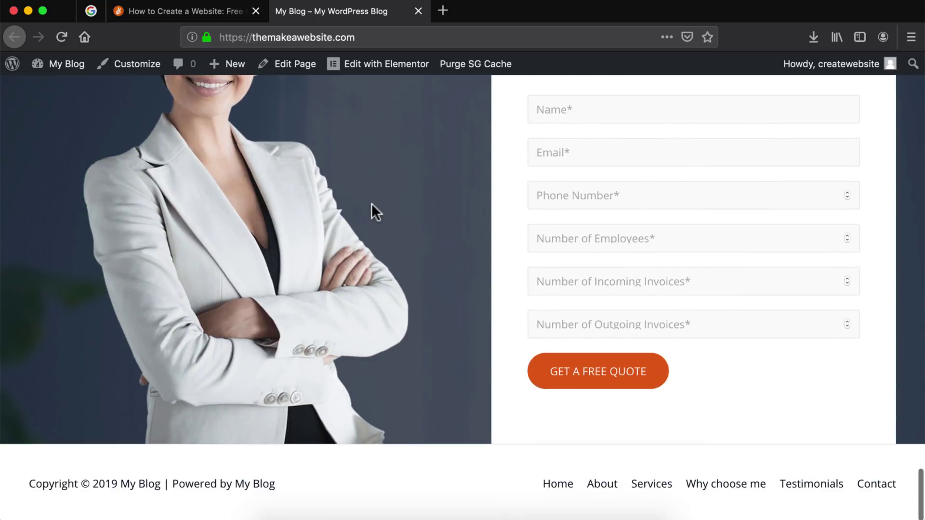
scroll(372, 205, up, 20)
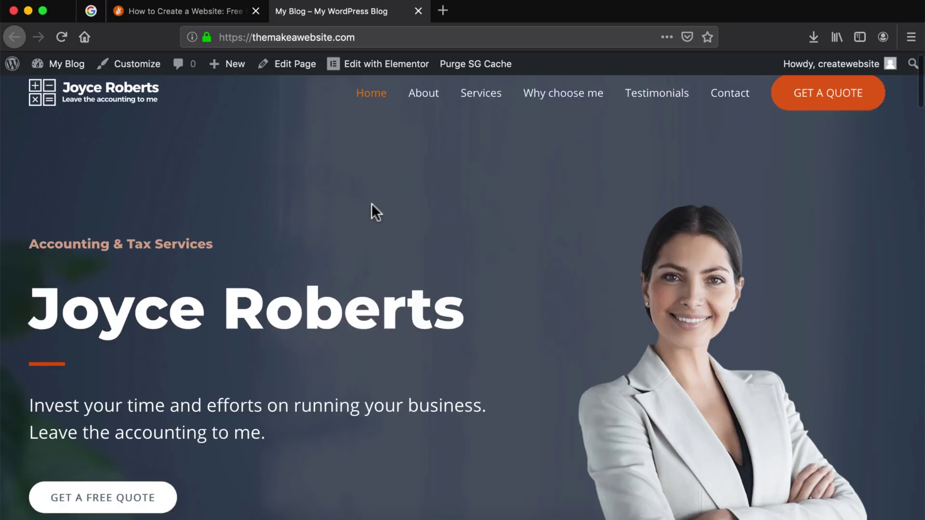
Look through the About and Contact pages, then return to Home
click(426, 111)
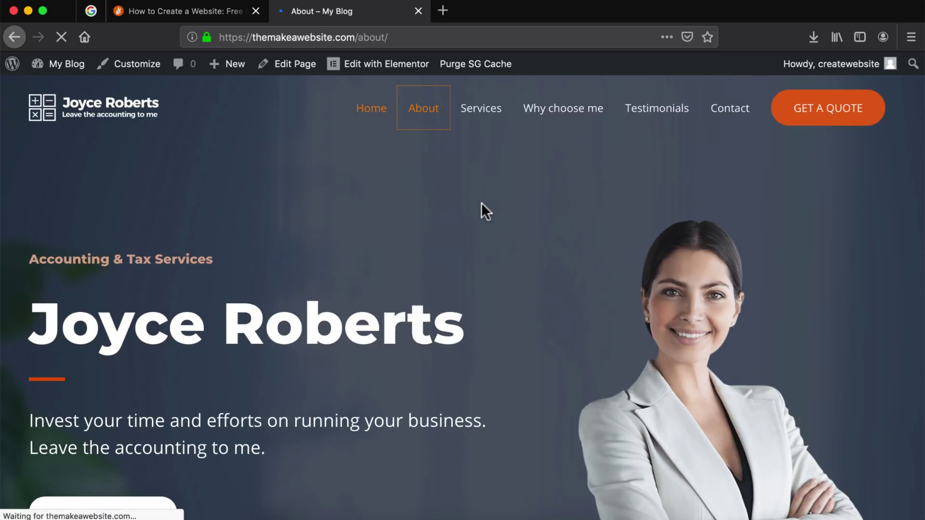
scroll(482, 203, down, 20)
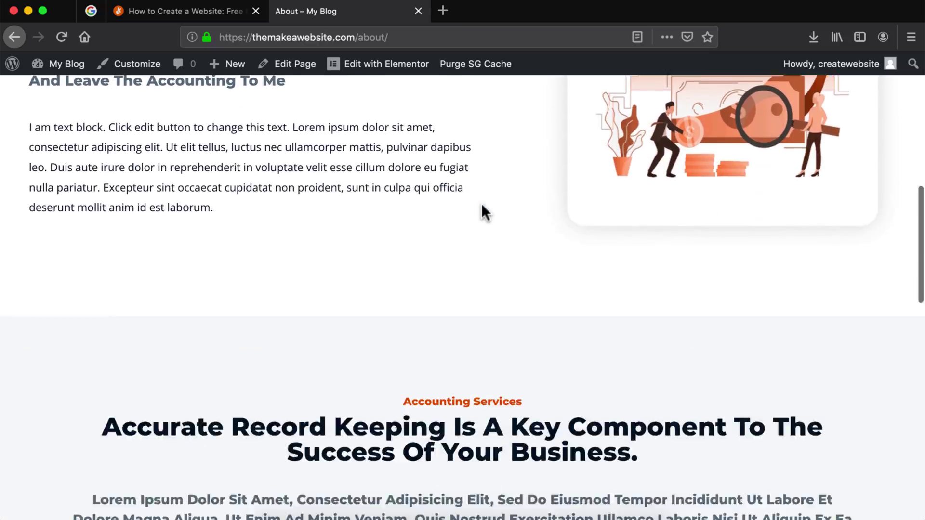
scroll(481, 204, down, 5)
scroll(482, 203, up, 20)
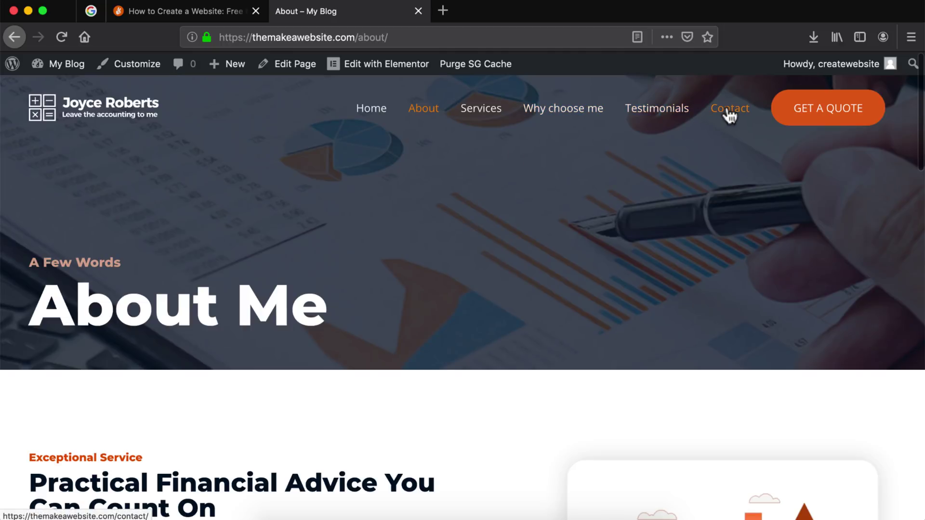
click(727, 110)
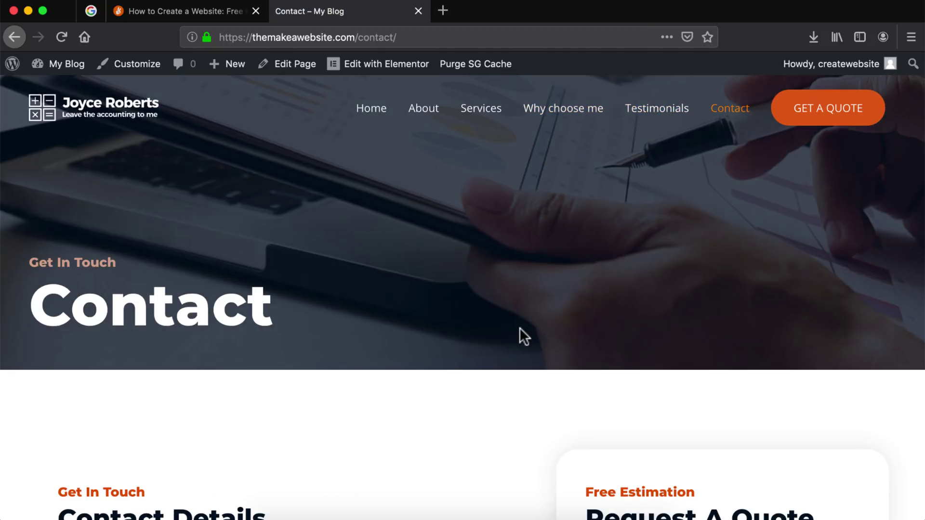
scroll(520, 327, down, 15)
scroll(520, 328, down, 2)
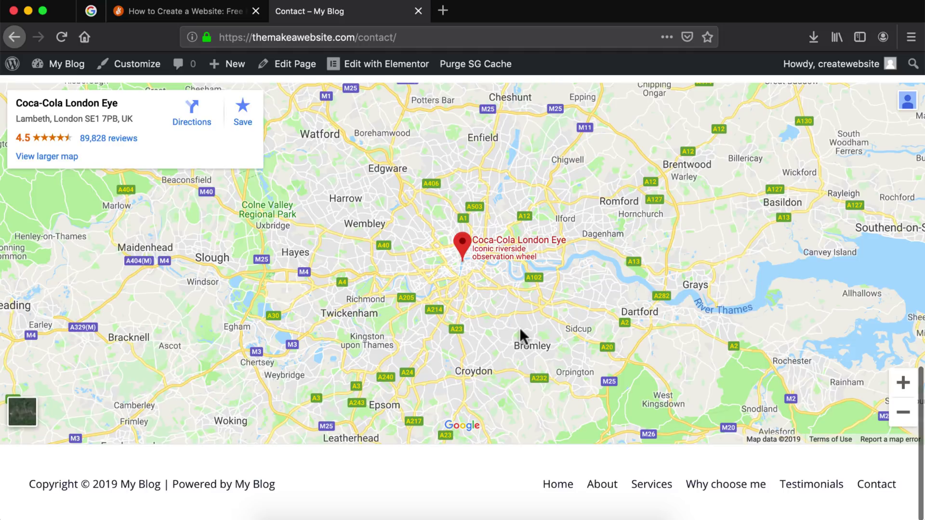
scroll(519, 327, up, 15)
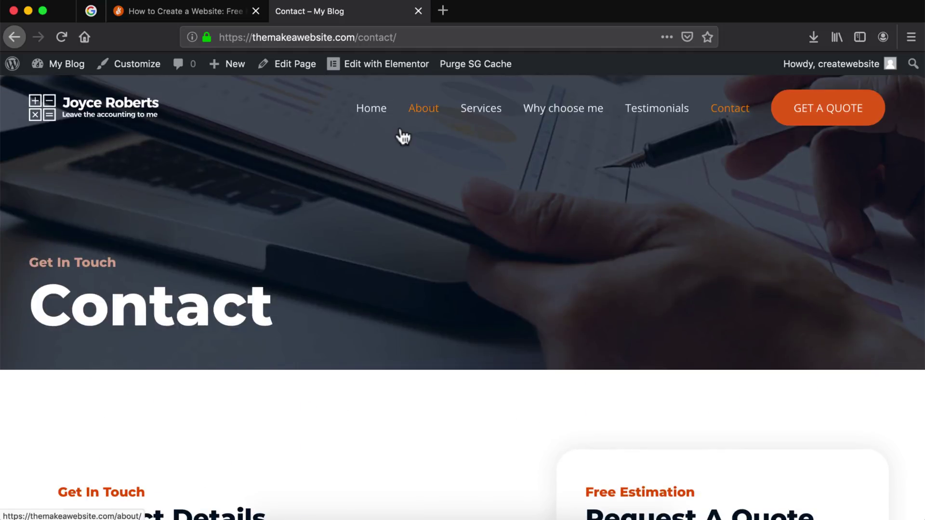
click(372, 118)
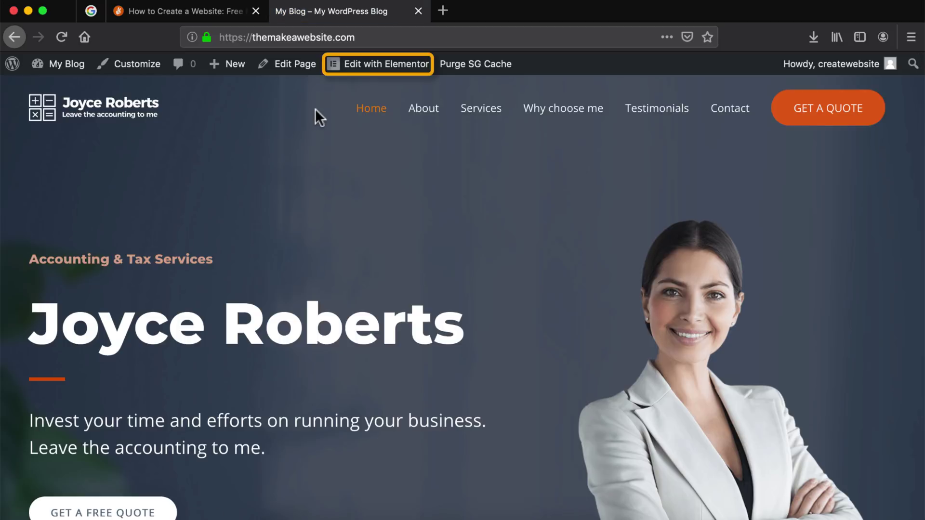
Open the home page in Elementor and change the hero heading to 'John Doe'
click(373, 72)
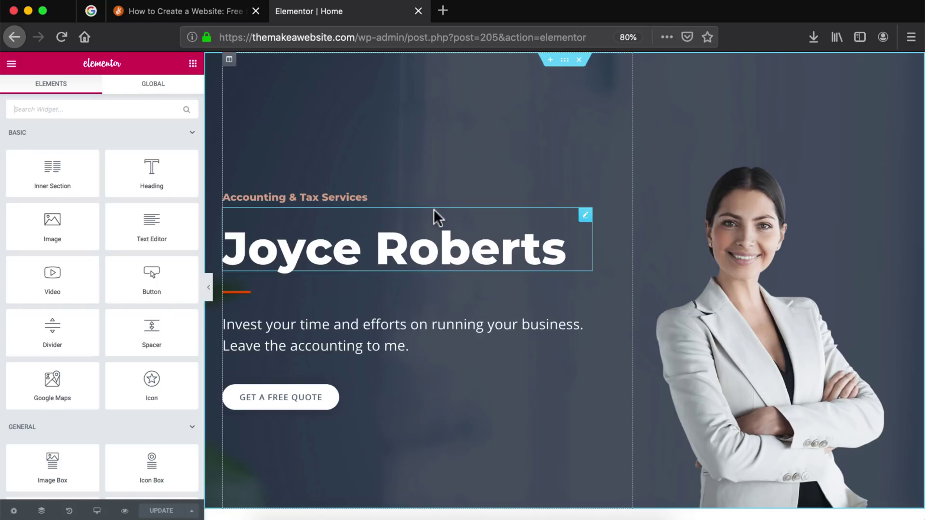
click(567, 257)
drag(567, 251, 223, 248)
text(John Doe)
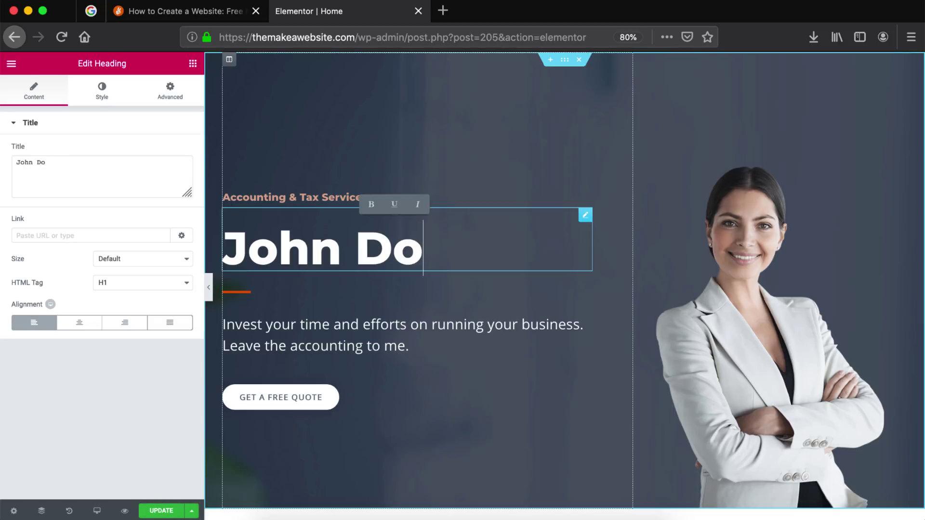
Change the tagline to 'Welcome To My Website' and the button label to 'Contact Me'
click(268, 197)
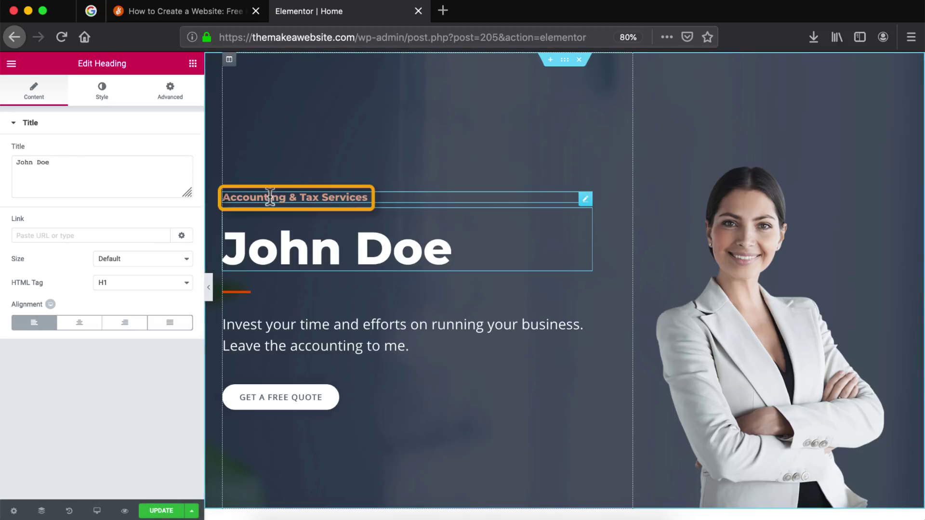
drag(373, 198, 222, 196)
text(welcome to my Website)
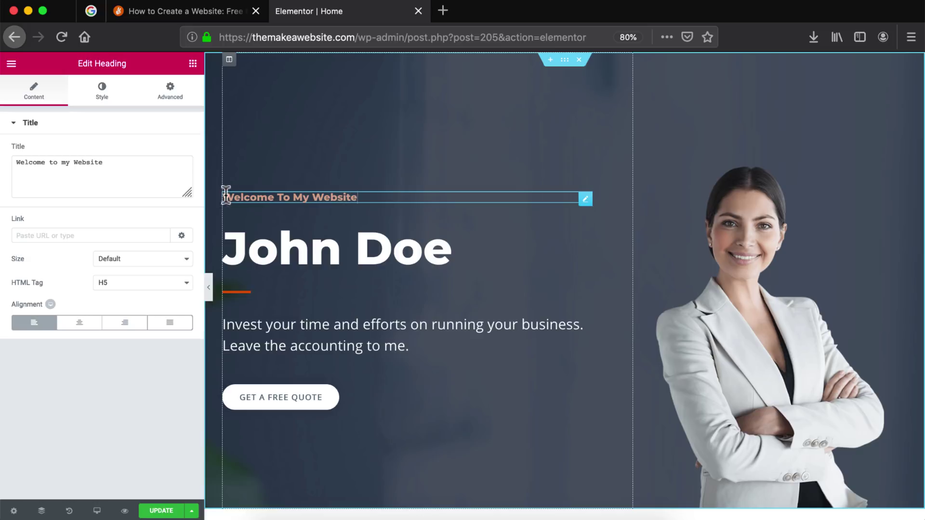
click(289, 398)
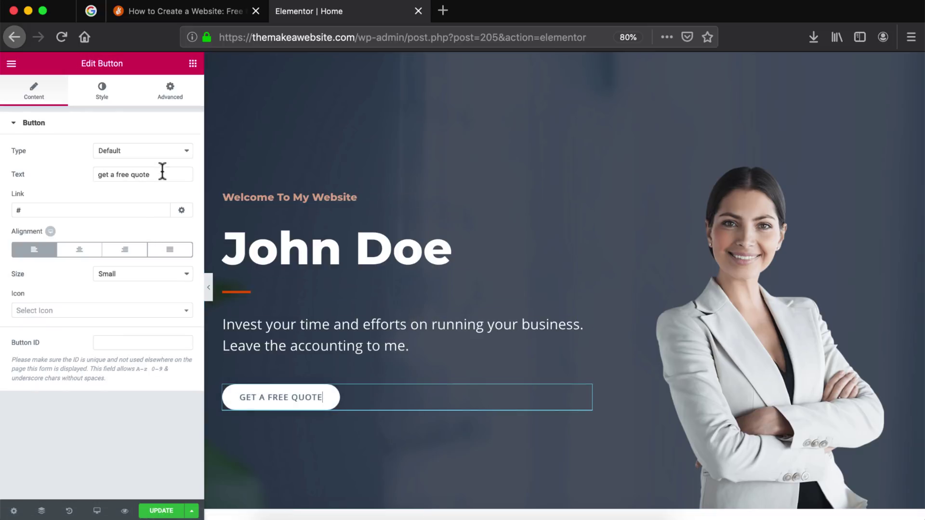
drag(161, 175, 74, 173)
text(Contact Me)
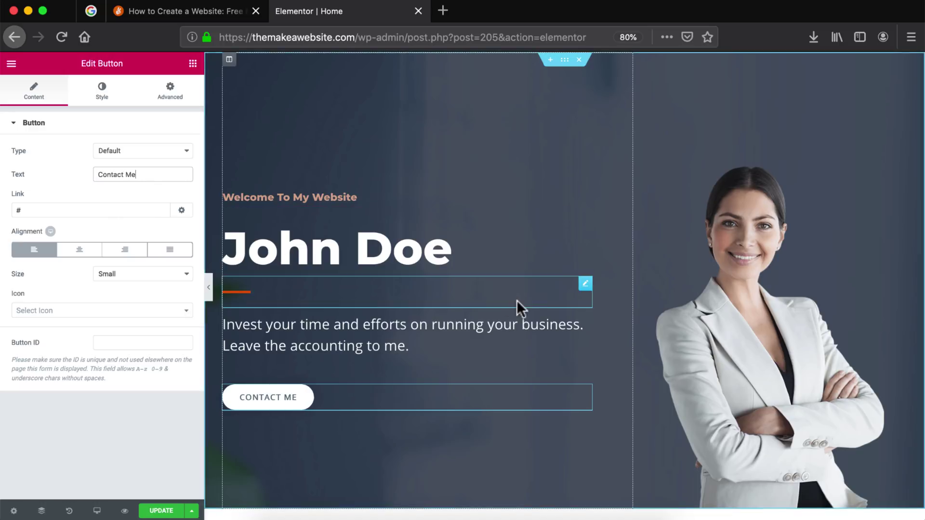
click(721, 303)
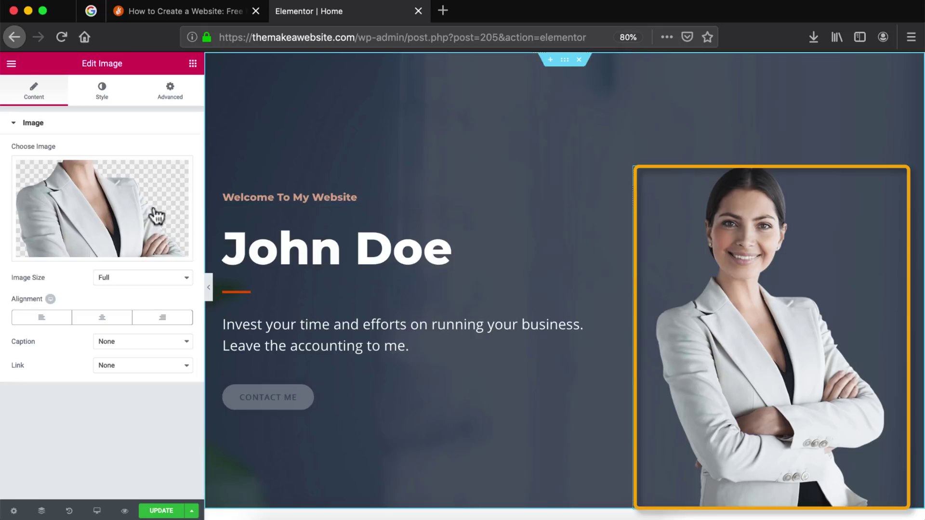
Upload portrait.png from Downloads and insert it as the hero image
click(94, 212)
click(444, 285)
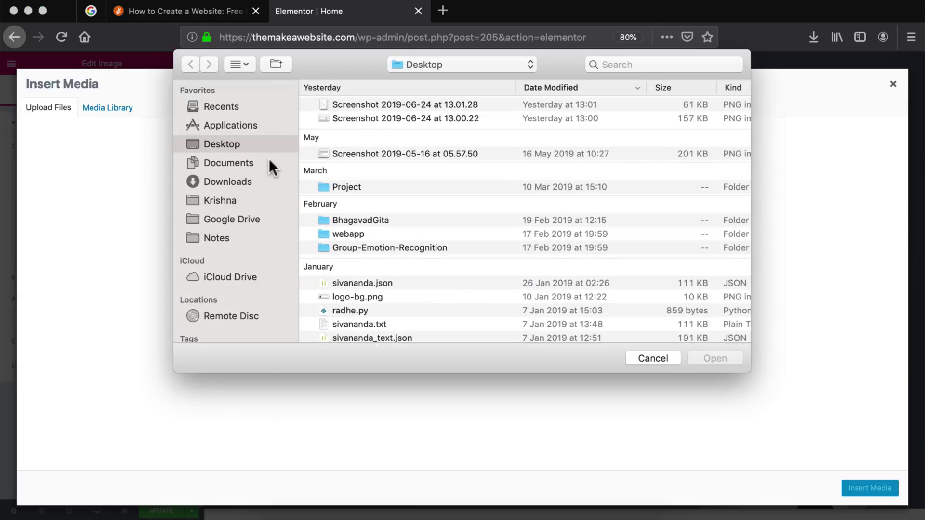
click(248, 177)
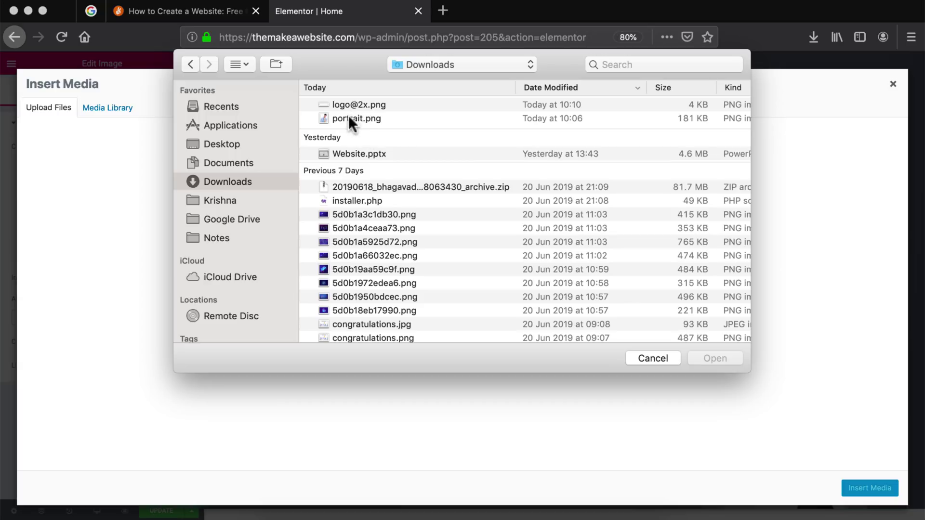
double_click(349, 118)
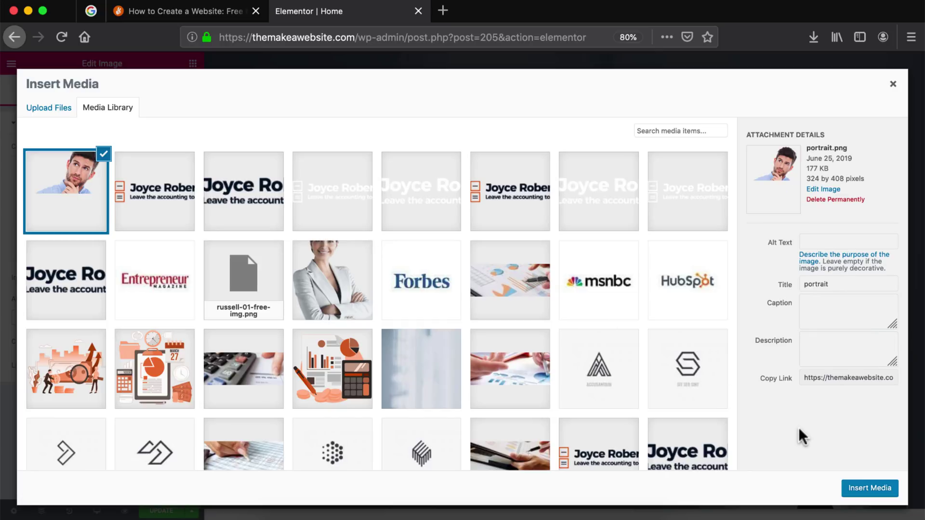
click(866, 493)
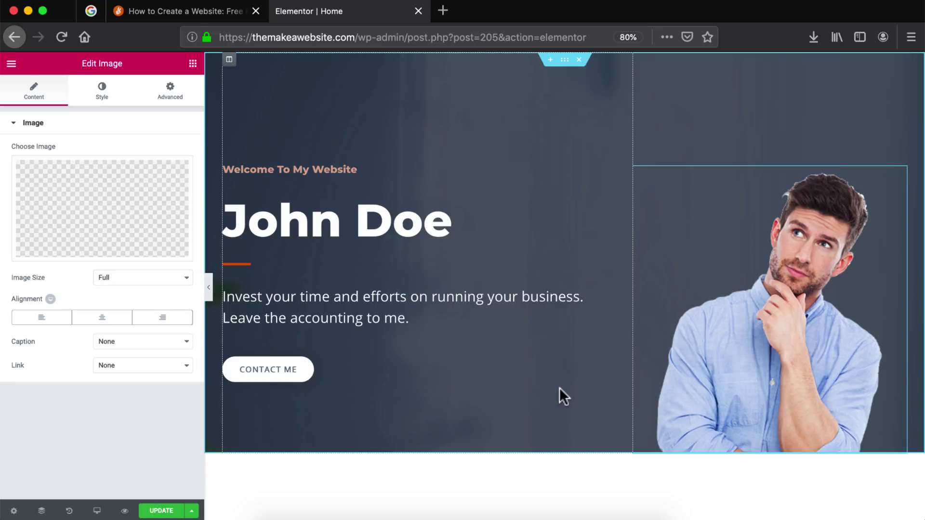
scroll(559, 387, down, 10)
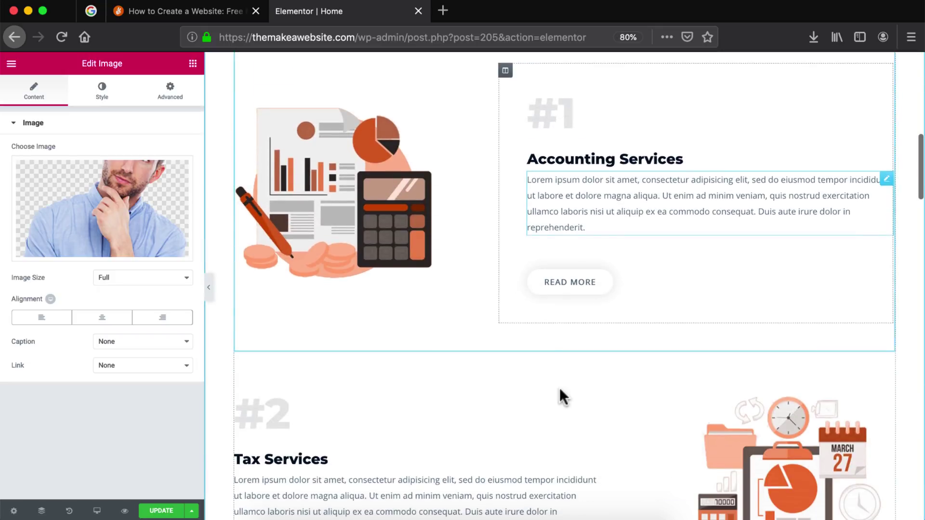
scroll(560, 387, down, 2)
scroll(559, 388, up, 5)
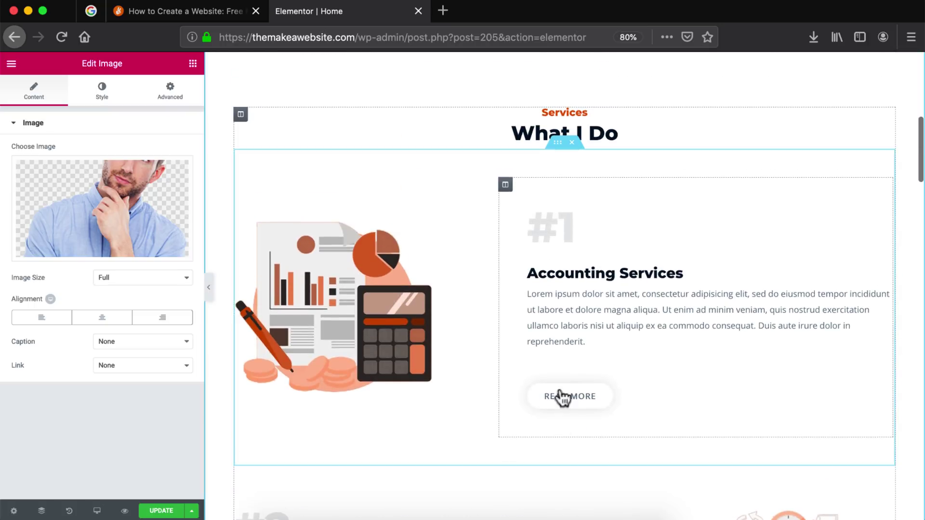
click(528, 137)
drag(512, 135, 629, 137)
text(L)
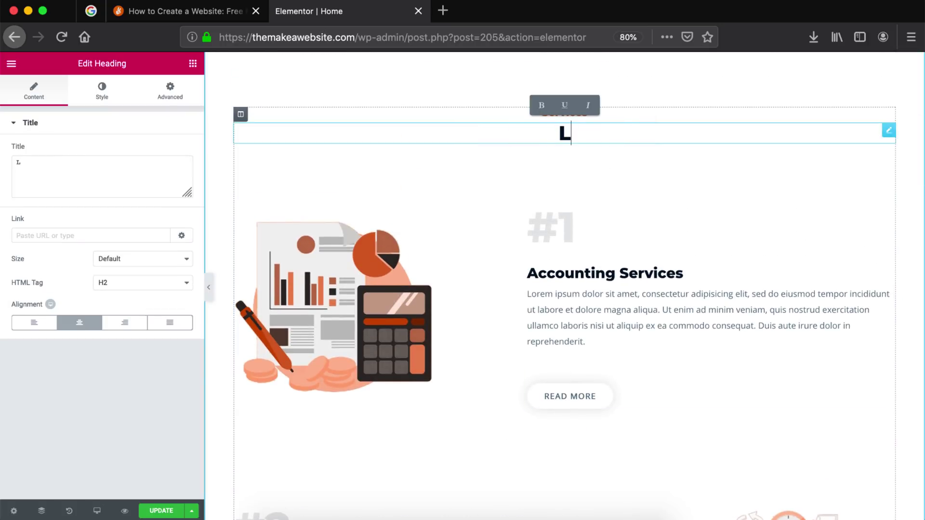
text(ist of my Services)
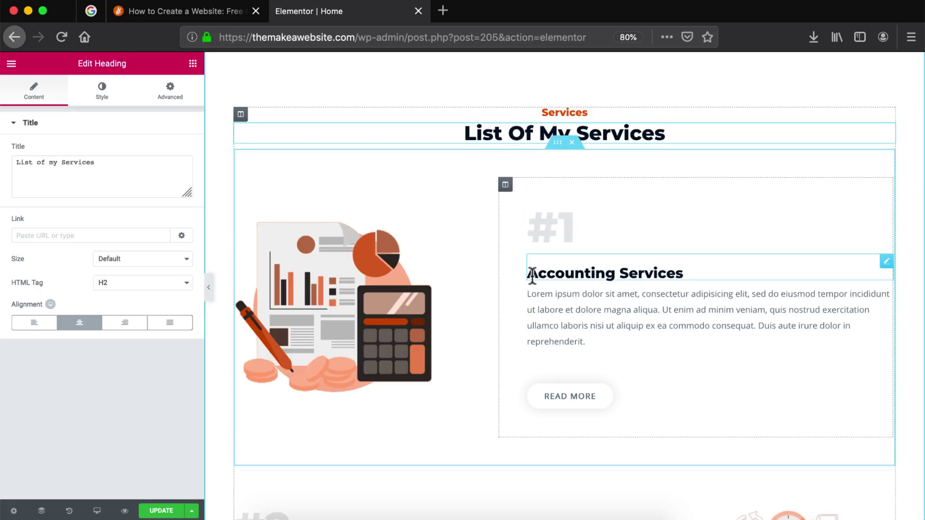
scroll(531, 275, down, 12)
scroll(523, 320, down, 15)
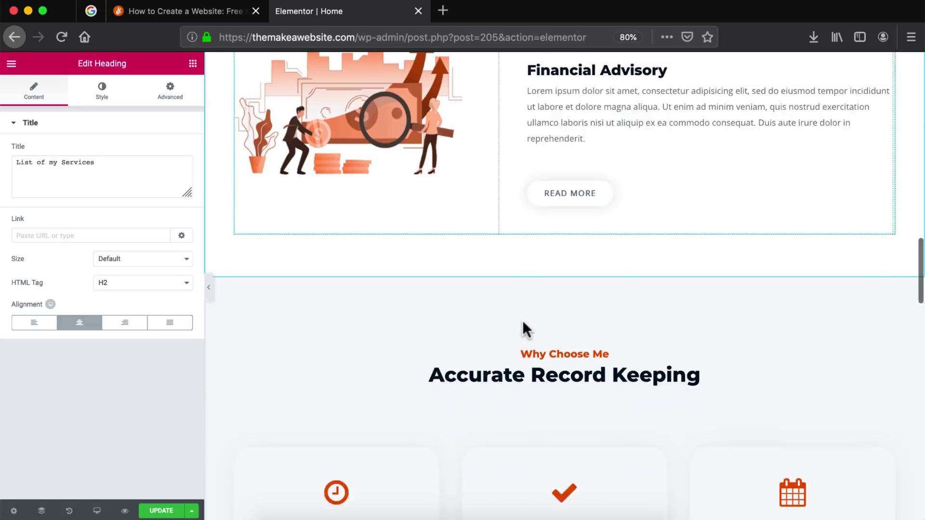
scroll(522, 320, down, 10)
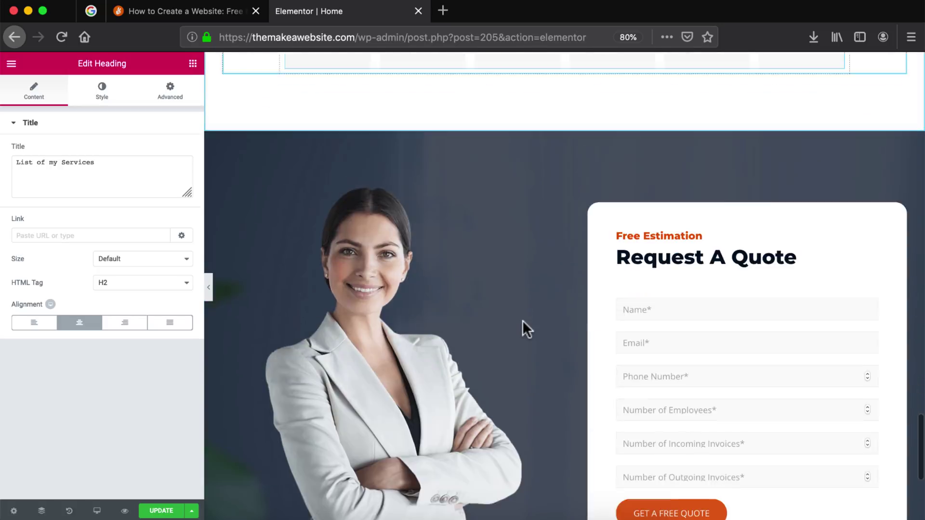
scroll(522, 320, up, 20)
scroll(523, 319, up, 15)
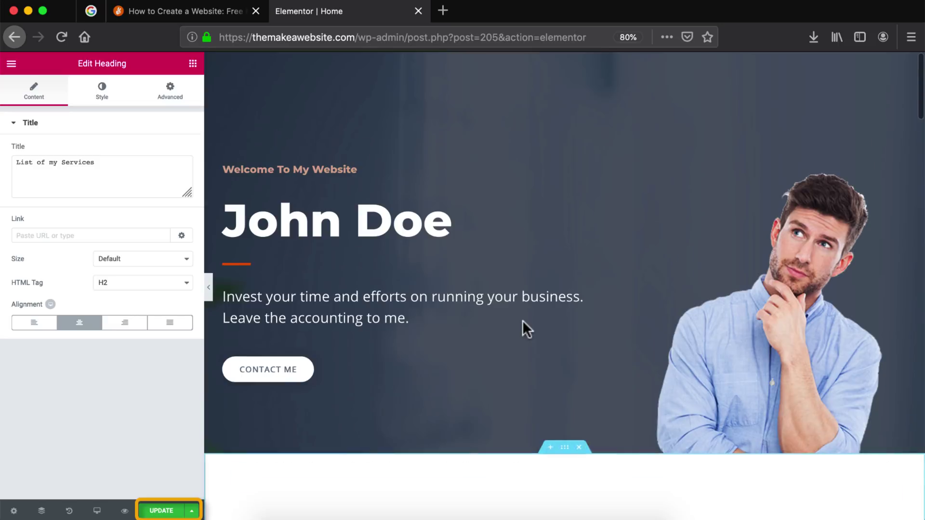
Update the page, view it on the live site, and open the Customizer
click(162, 510)
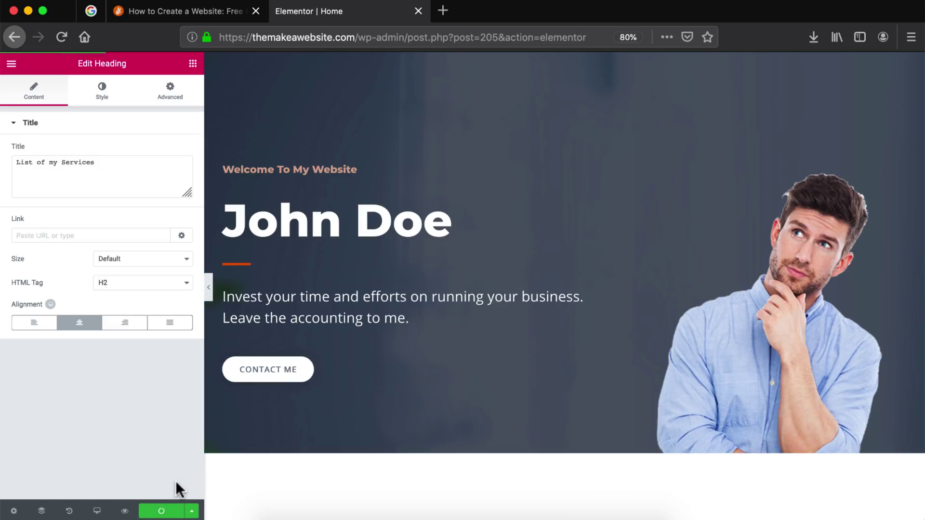
click(11, 64)
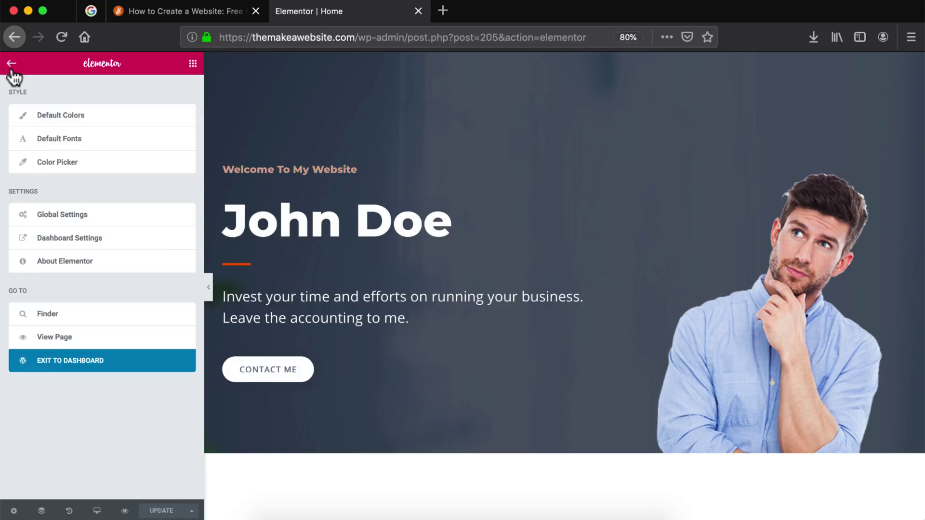
click(61, 338)
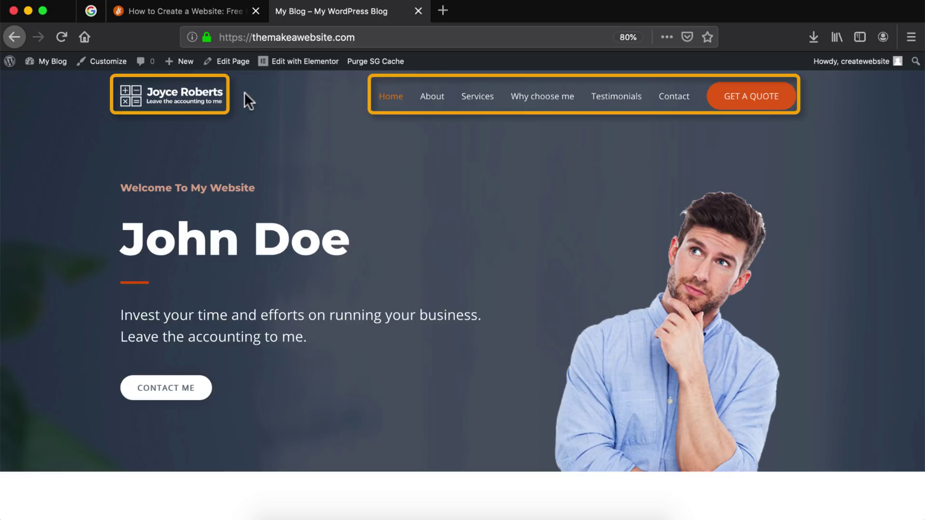
click(107, 65)
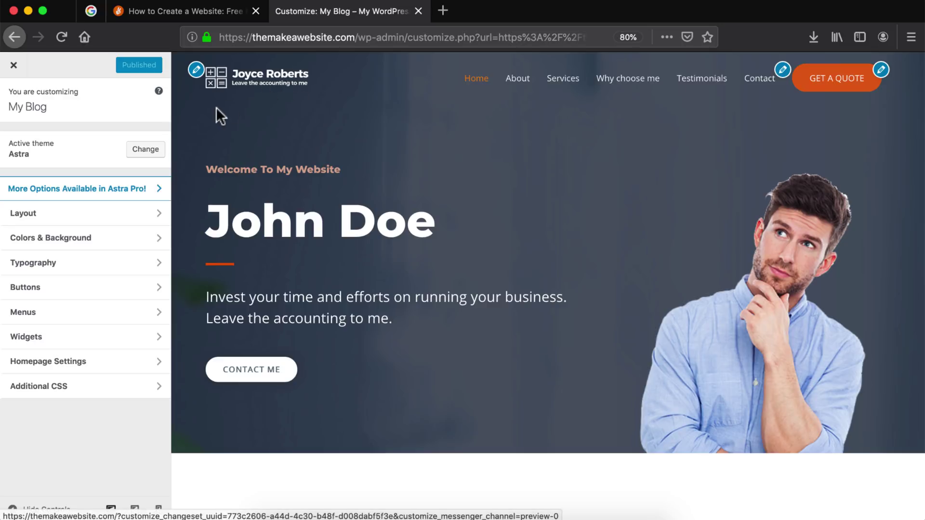
Set the logo width to 360 in Site Identity
click(196, 71)
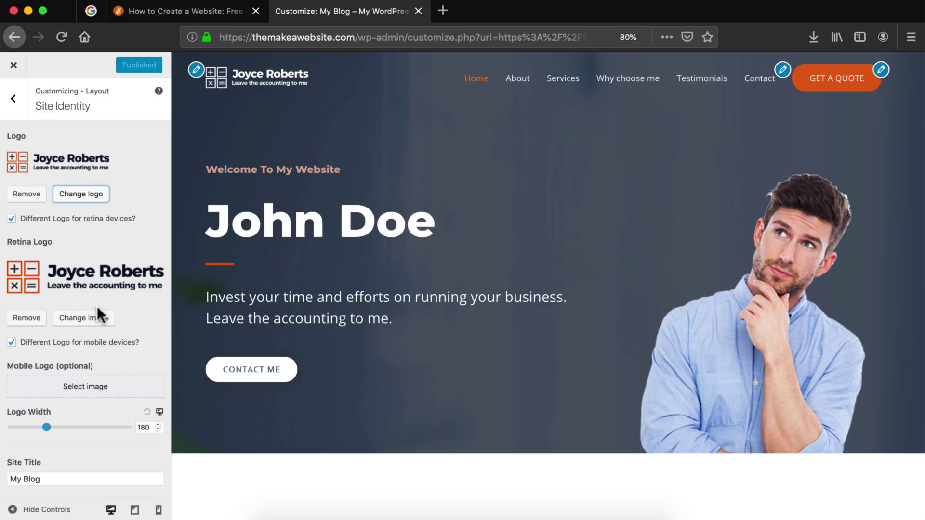
drag(48, 425, 81, 427)
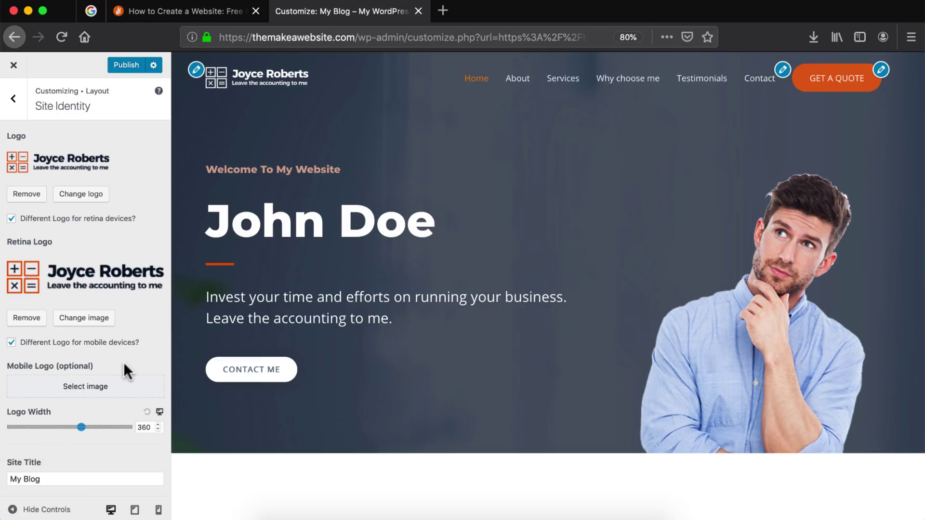
scroll(124, 363, down, 5)
Set the site title to 'John Doe' and tagline to 'Welcome to the website of John Doe.'
click(49, 301)
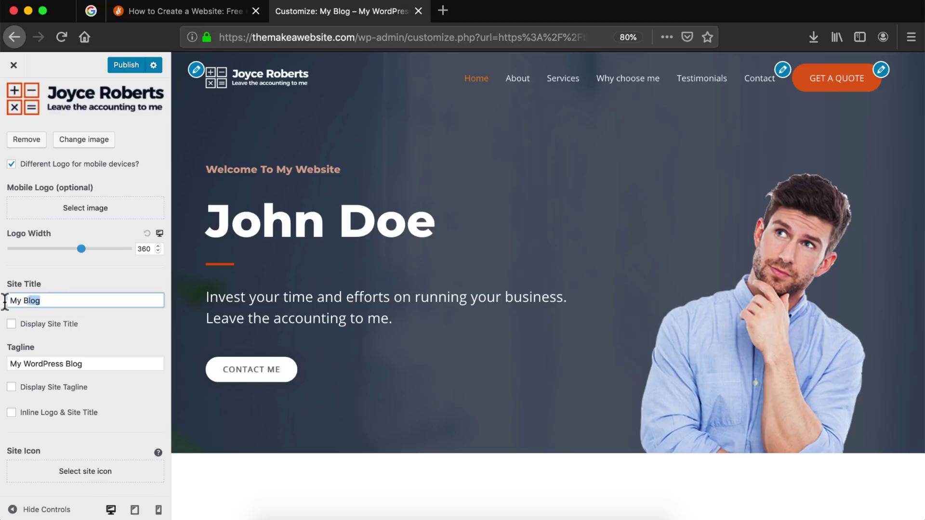
text(Jo)
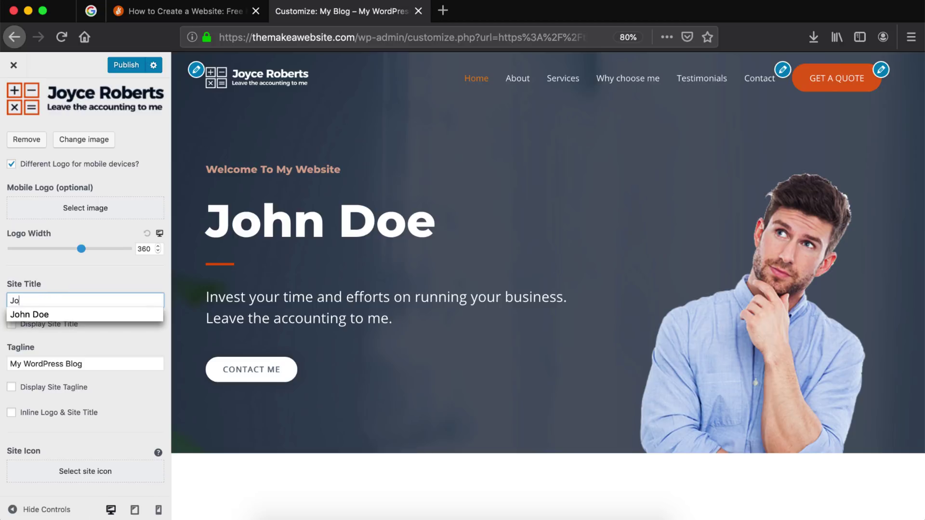
text(hn Doe)
key(Tab)
key(Tab)
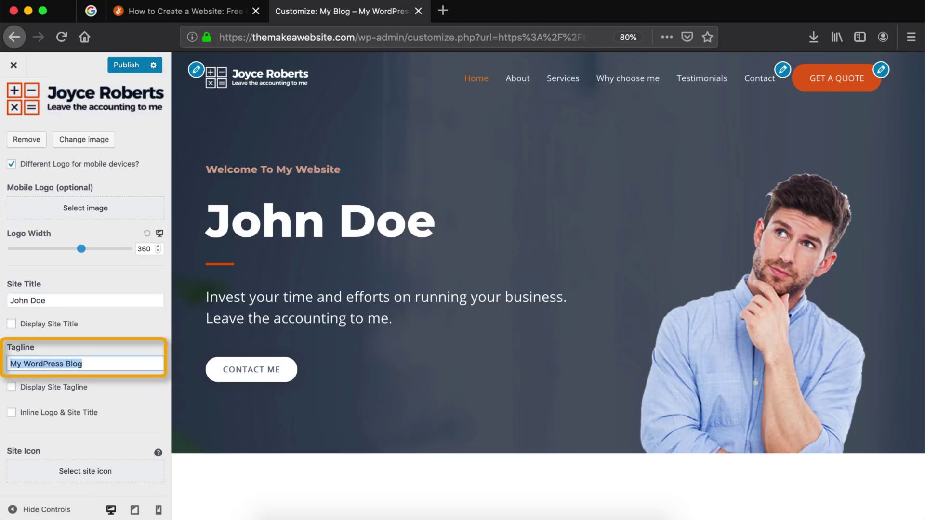
text(Welc)
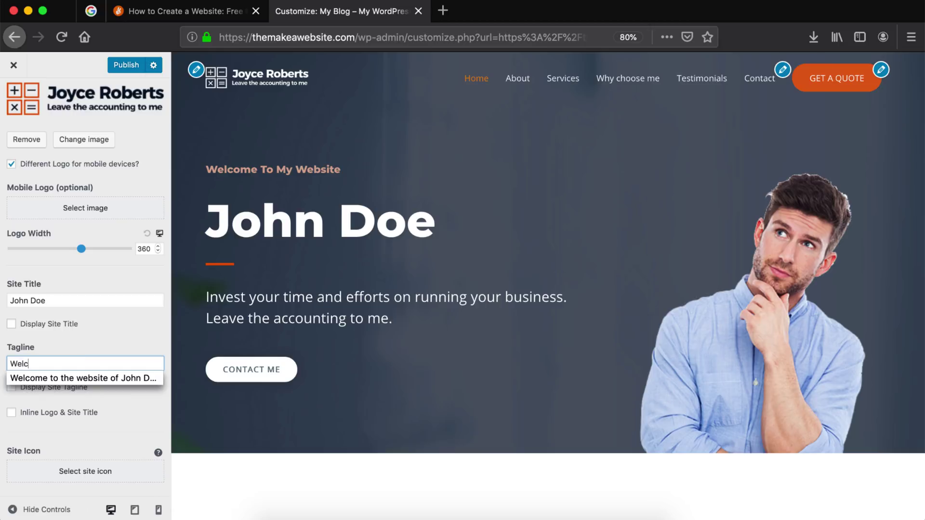
text(ome)
key(Down)
key(Return)
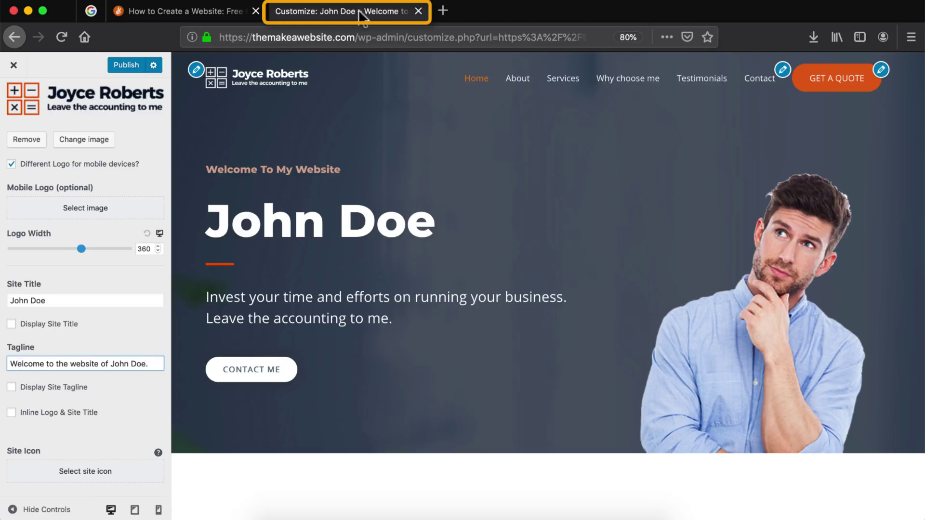
click(65, 271)
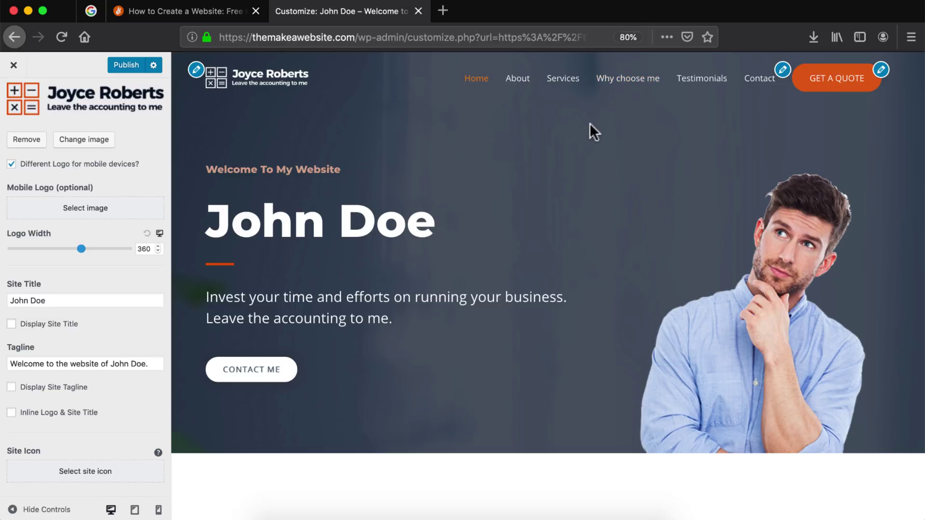
scroll(30, 90, up, 5)
In Menus > Menu, move 'Why choose me' above 'Services'
click(17, 102)
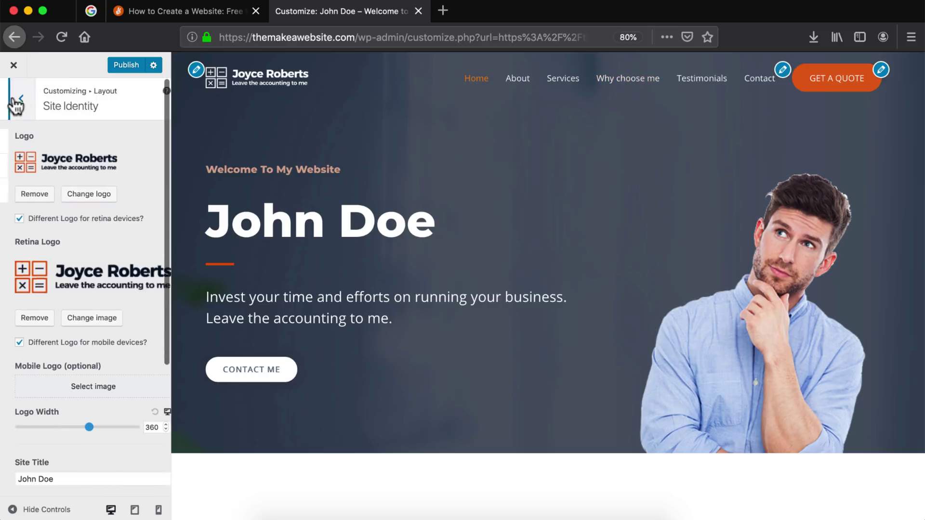
click(16, 104)
click(15, 102)
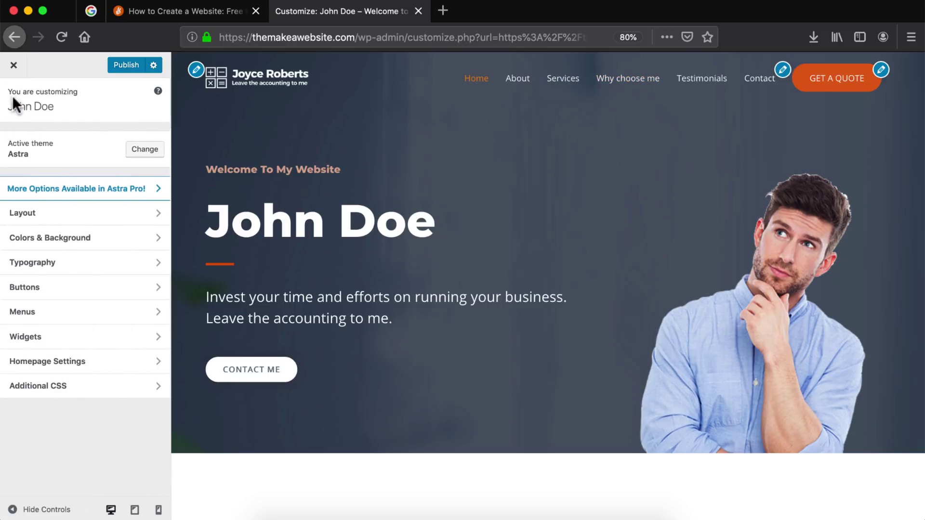
click(68, 312)
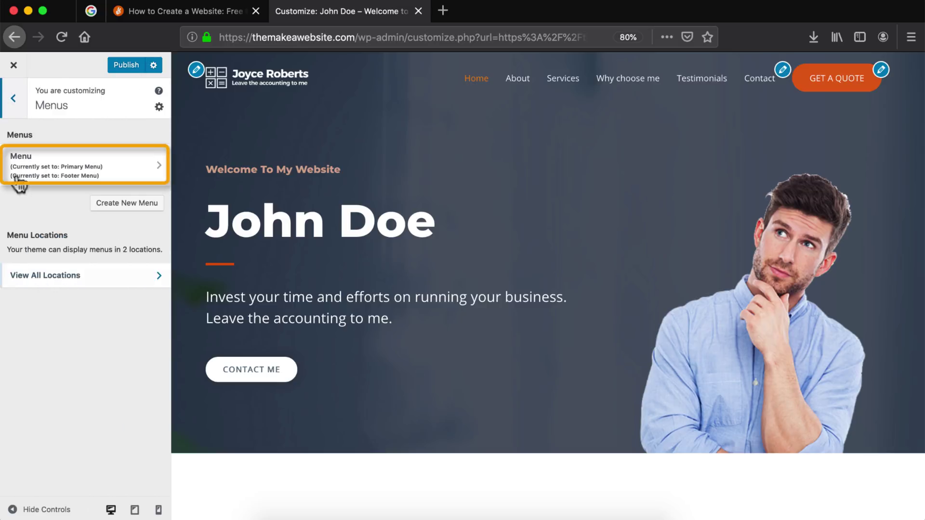
click(67, 170)
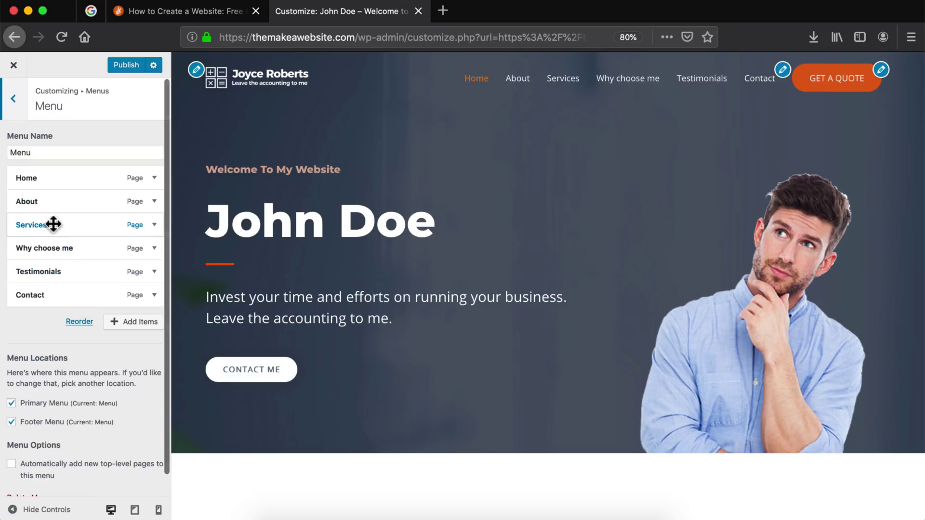
drag(59, 248, 58, 225)
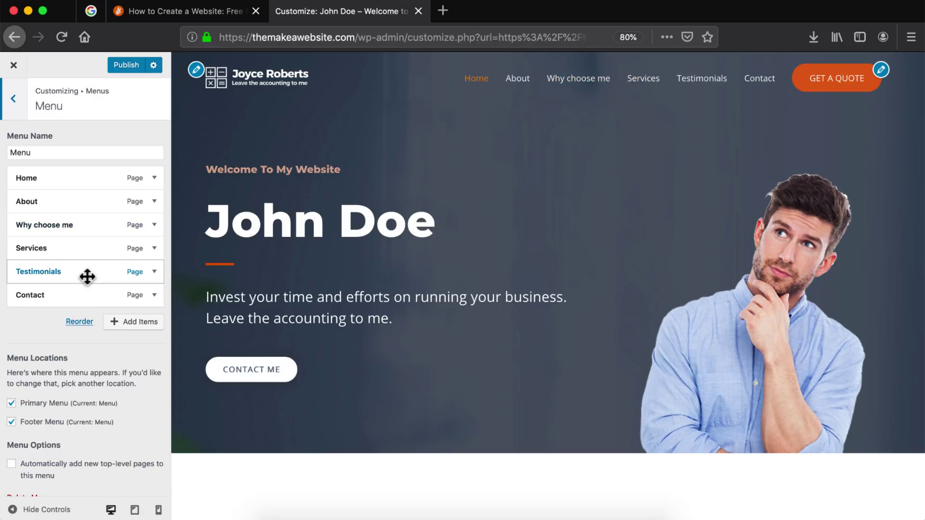
Remove Testimonials from the menu and publish the Customizer changes
click(154, 272)
scroll(85, 291, down, 4)
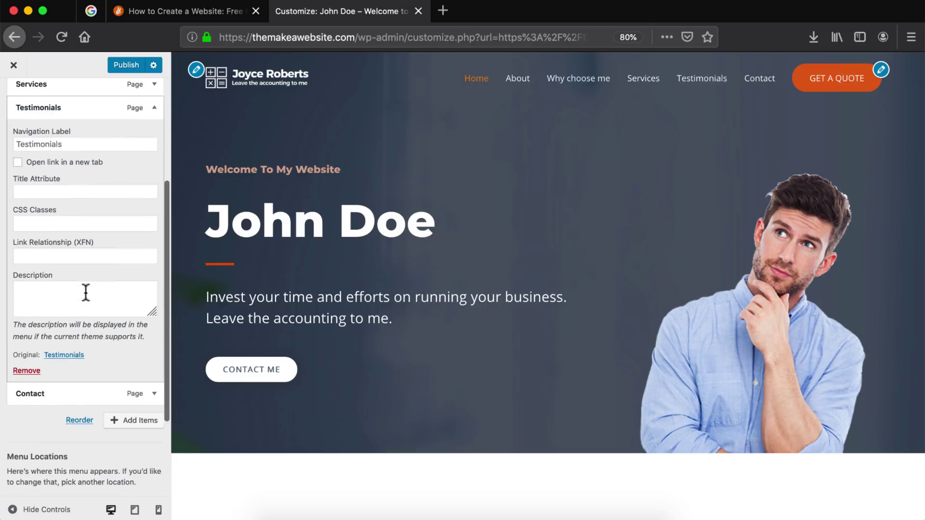
click(26, 365)
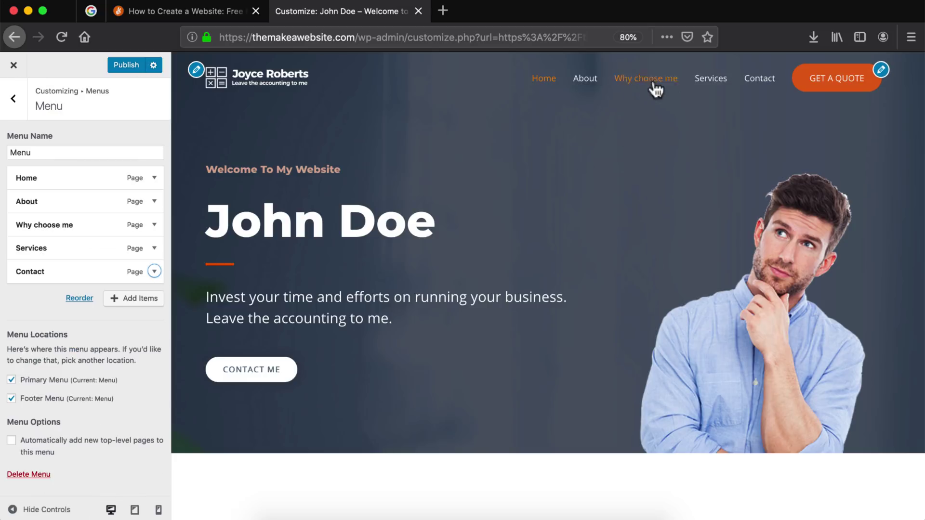
scroll(626, 226, down, 15)
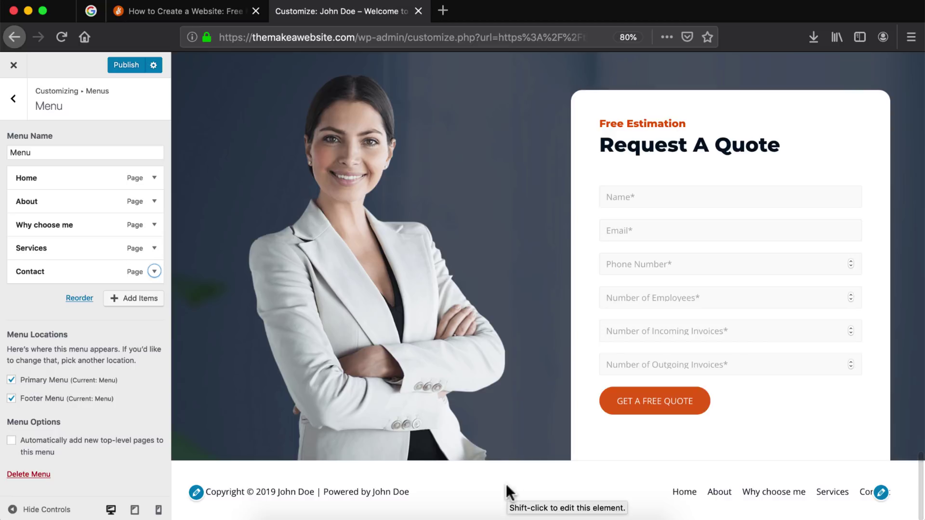
click(121, 69)
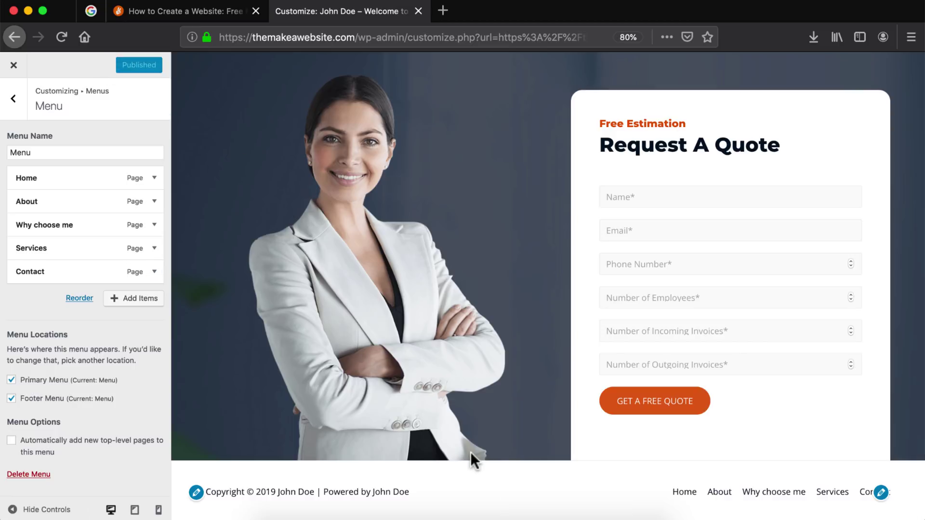
scroll(470, 452, up, 15)
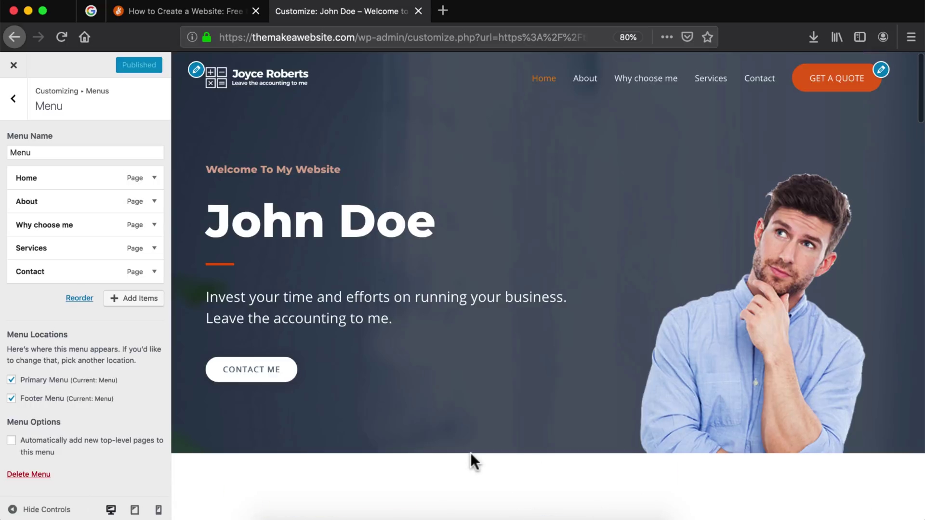
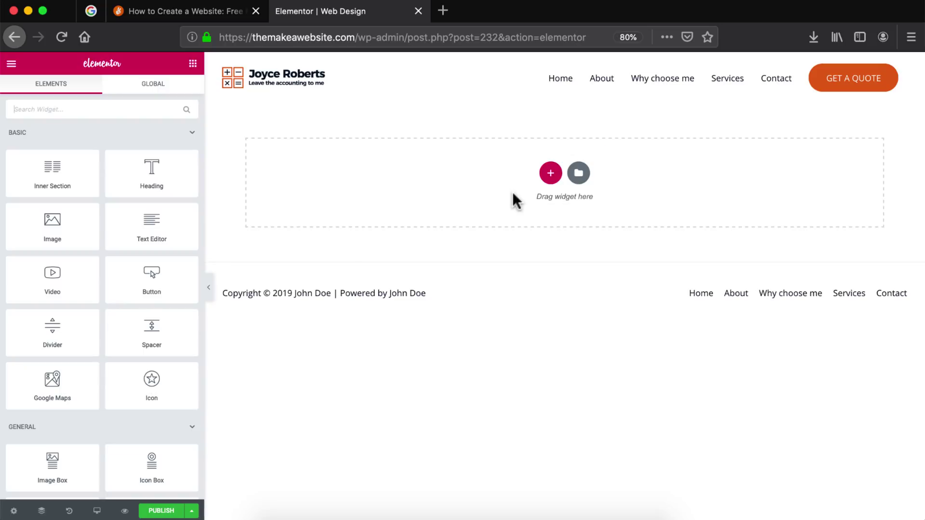
drag(153, 165, 413, 165)
triple_click(446, 120)
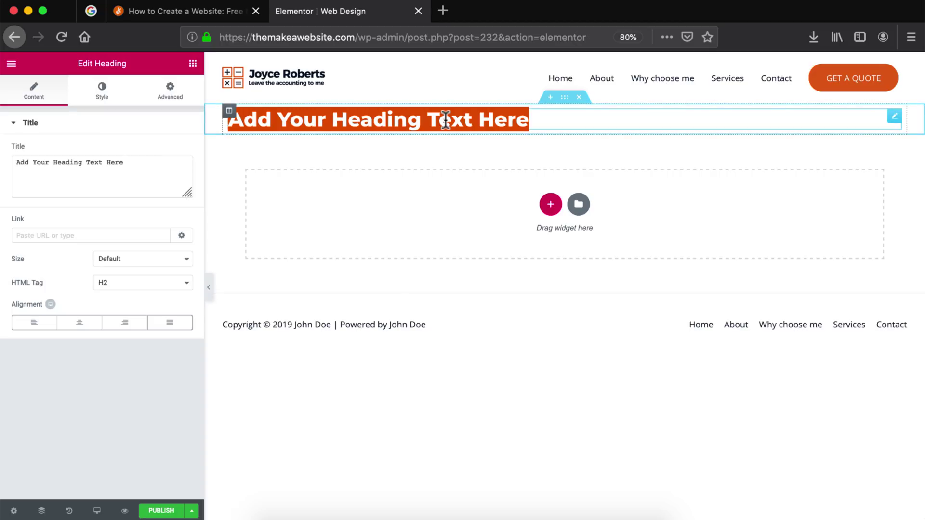
text(Web Design)
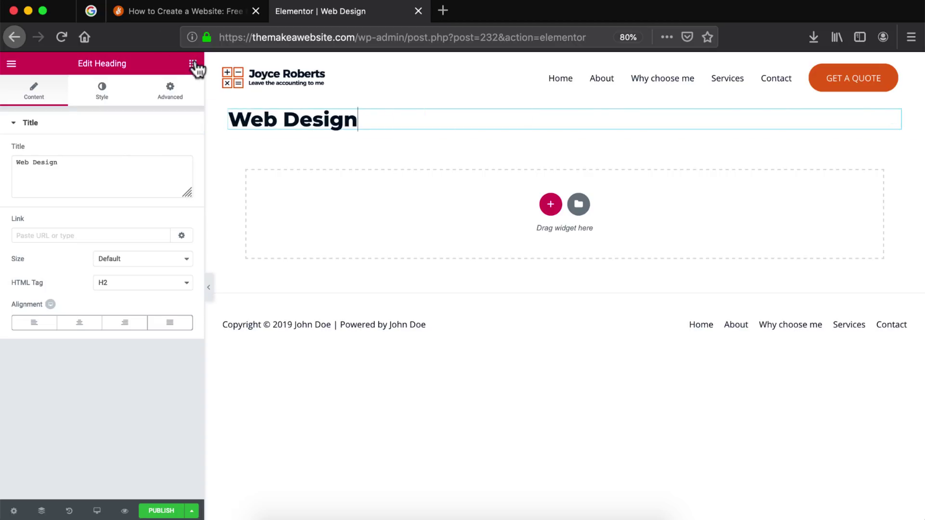
click(192, 64)
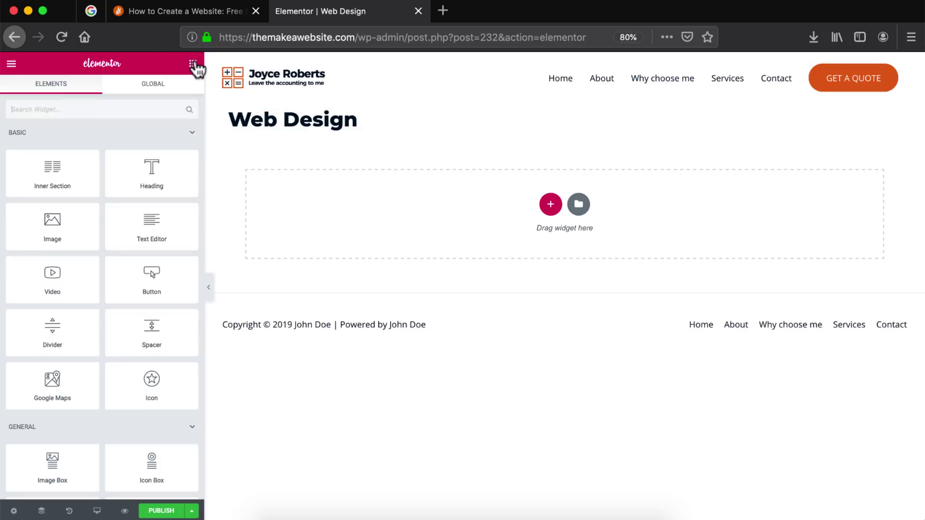
drag(60, 236, 406, 223)
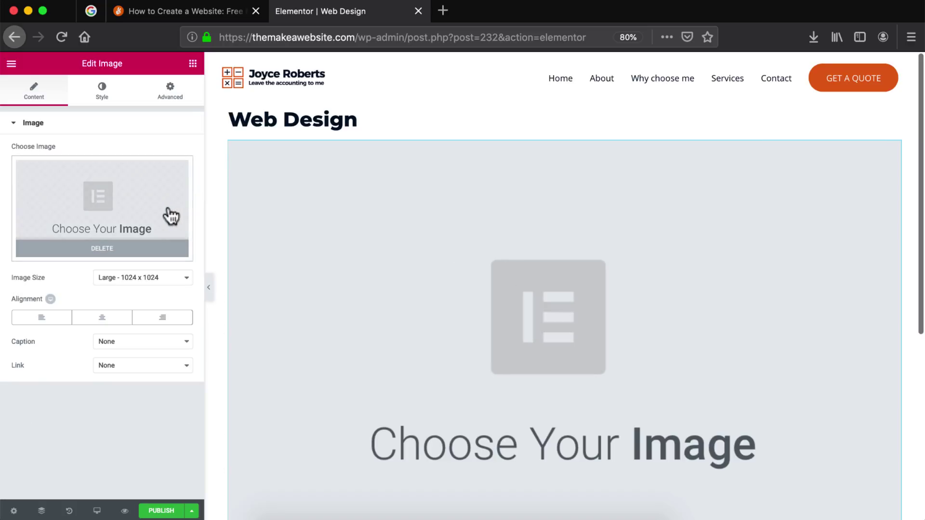
click(170, 212)
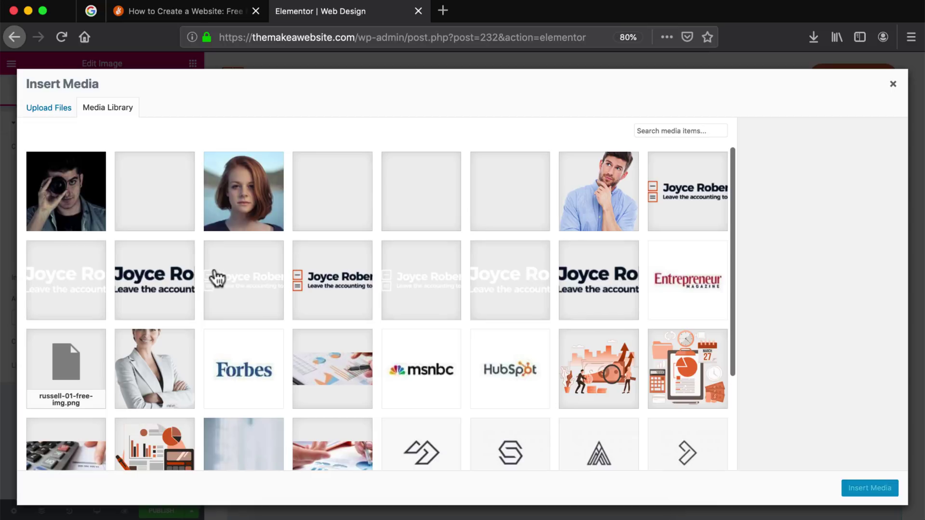
scroll(420, 323, down, 2)
scroll(419, 322, down, 1)
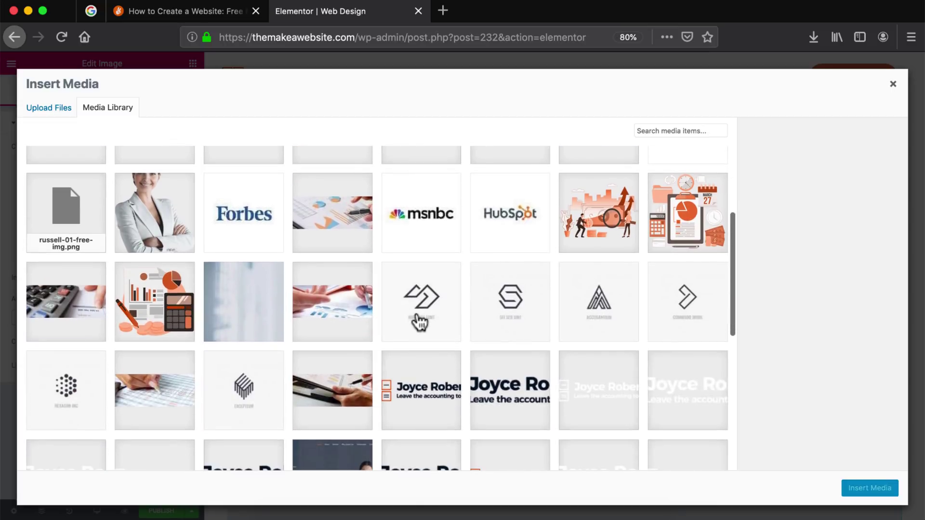
click(68, 327)
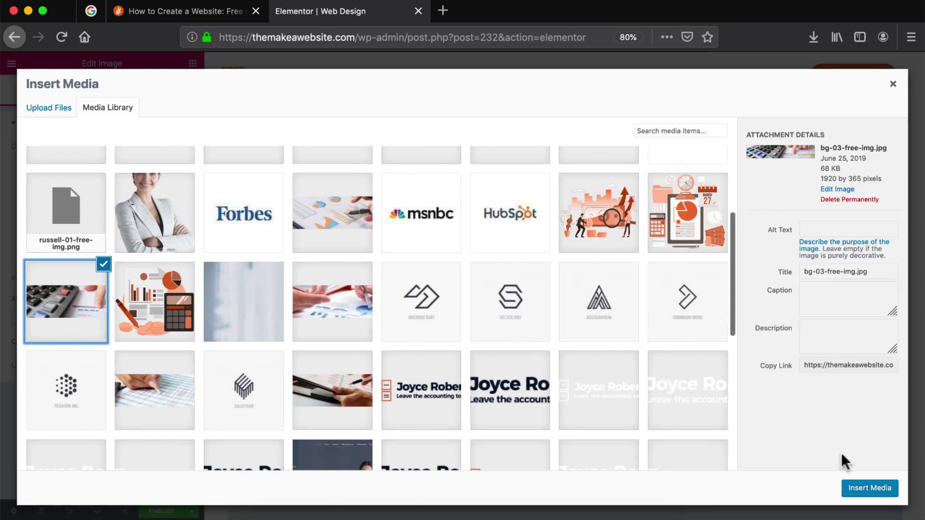
click(879, 491)
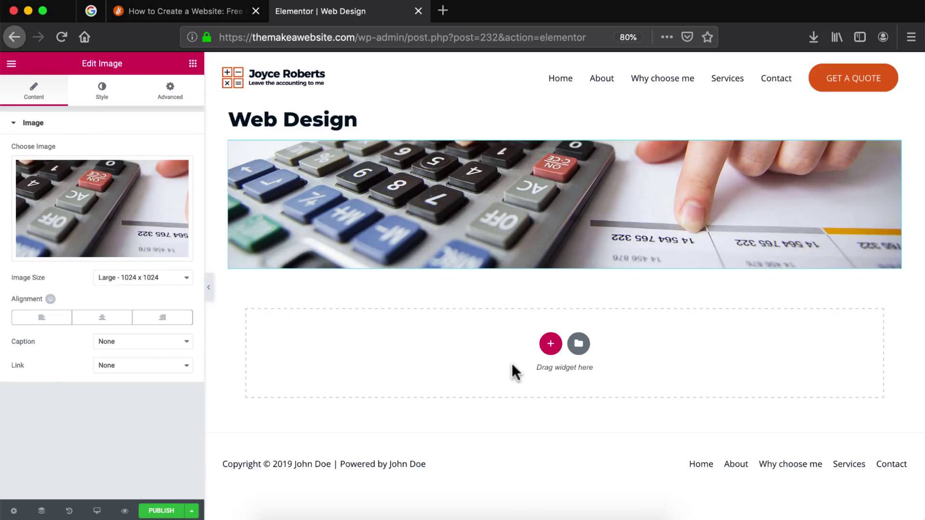
key(Delete)
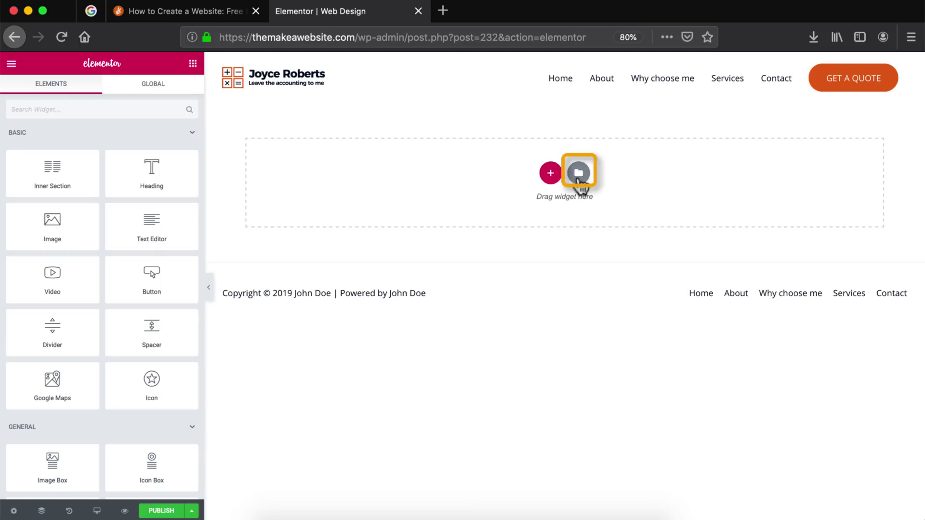
Insert the Product – App page template with its 'Workflow Optimization Made Easy' hero
click(578, 173)
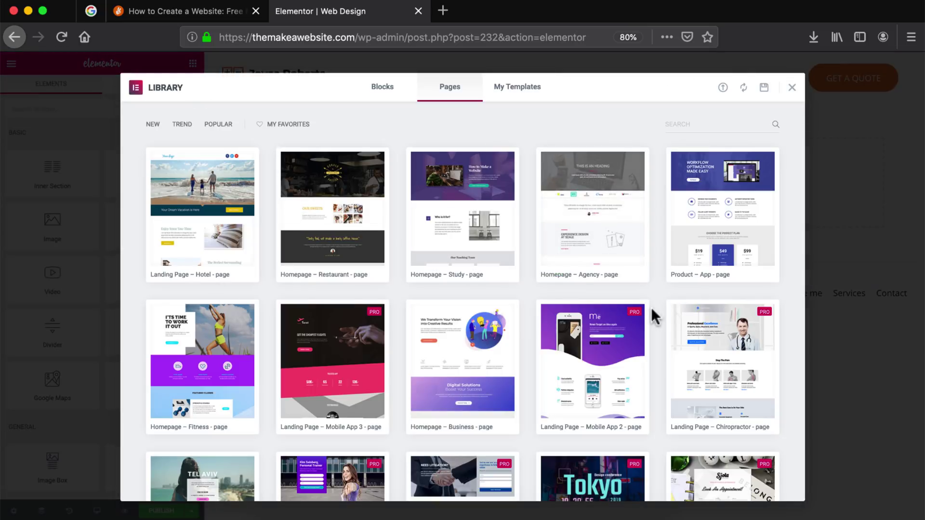
click(727, 202)
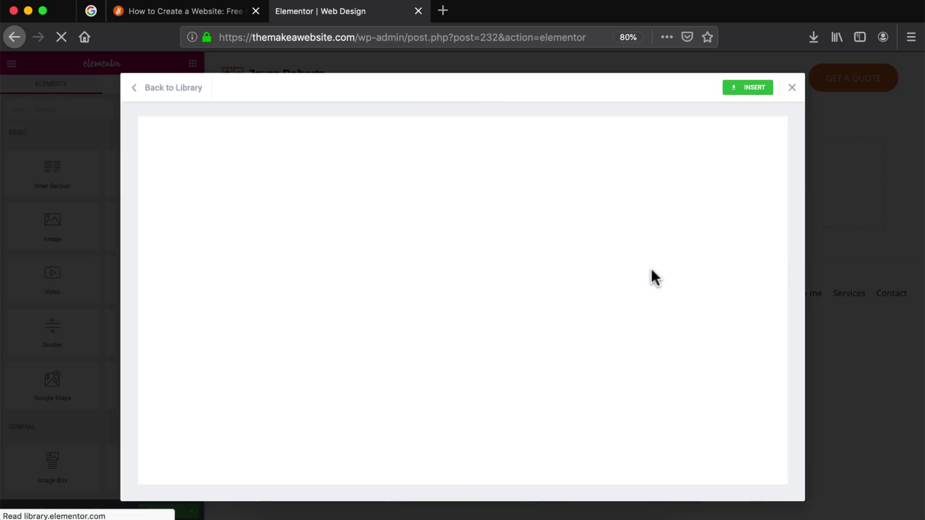
scroll(556, 282, down, 10)
scroll(555, 289, down, 5)
scroll(555, 291, up, 15)
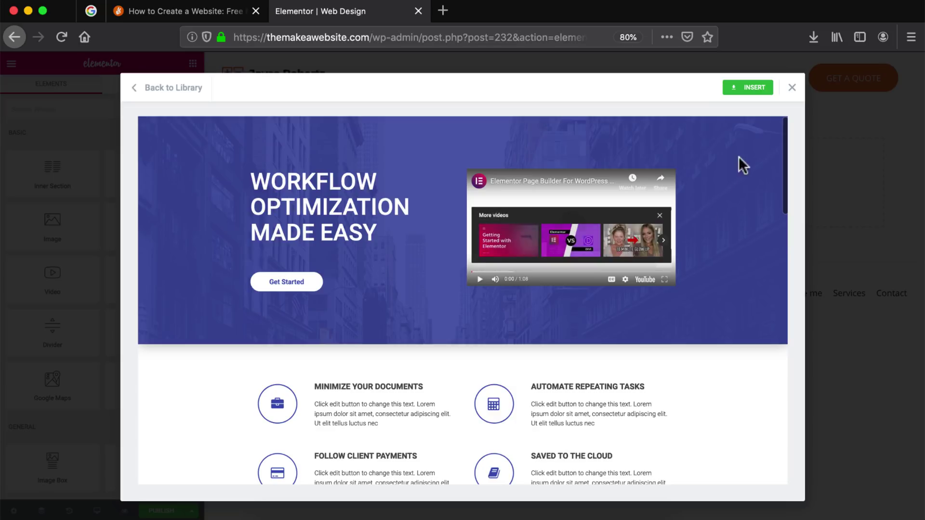
click(753, 91)
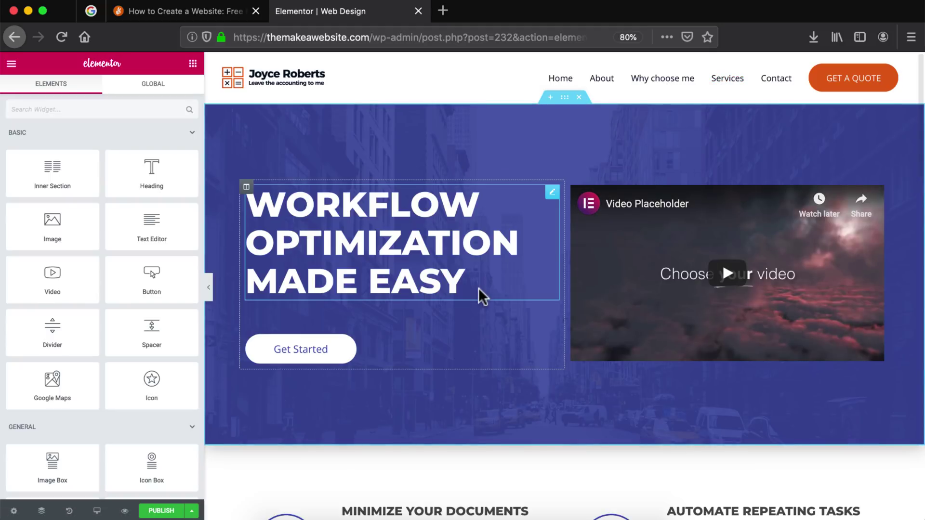
Replace the hero heading text with 'WEB DESIGN'
click(417, 251)
drag(463, 277, 250, 204)
text(WE)
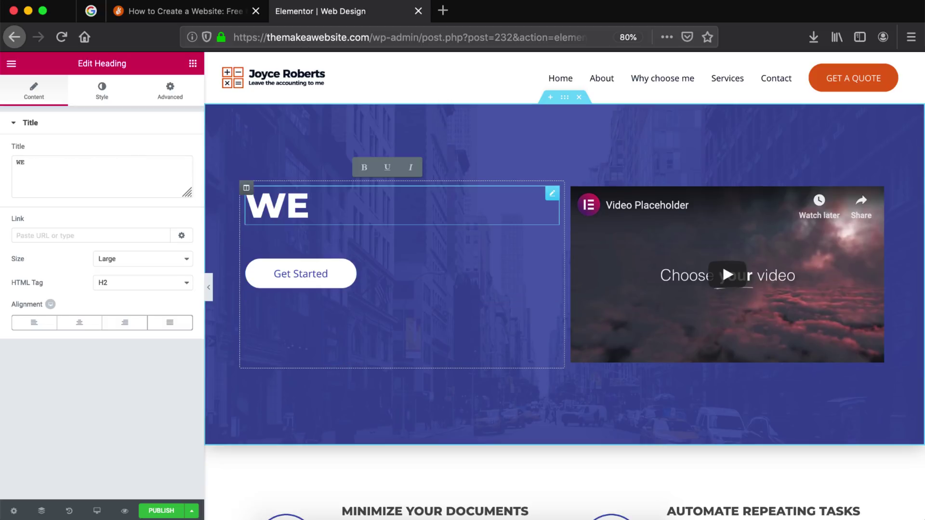
text(B DESIGN)
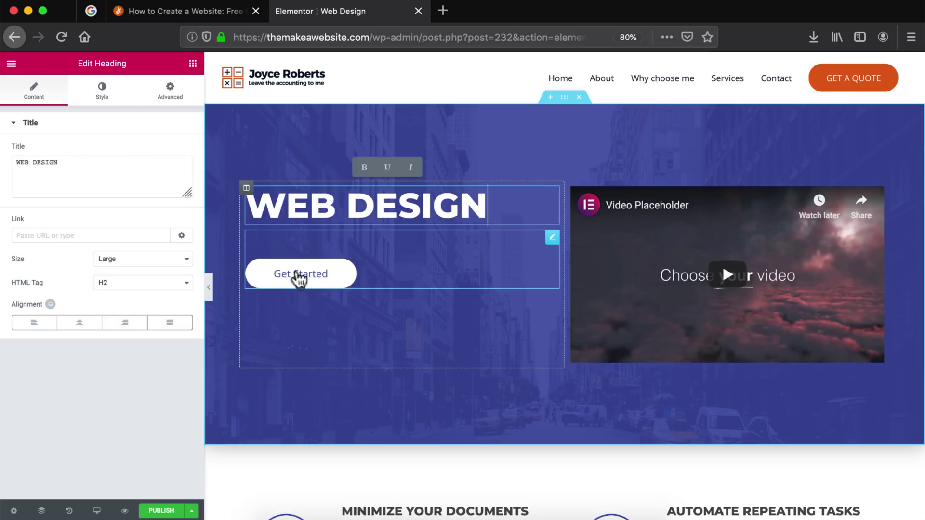
Change the plan price headings to $100, $200 and $400, then publish the page
click(248, 270)
scroll(455, 196, down, 3)
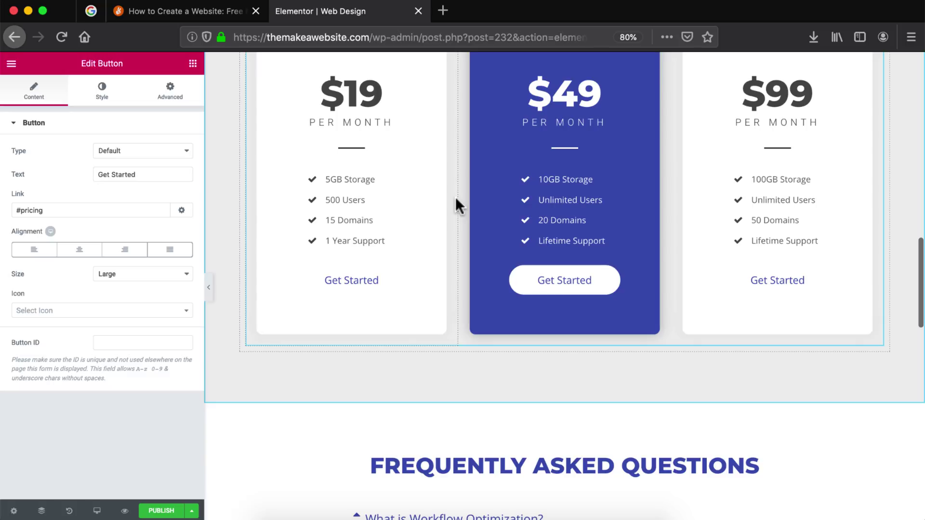
scroll(456, 197, up, 1)
click(367, 153)
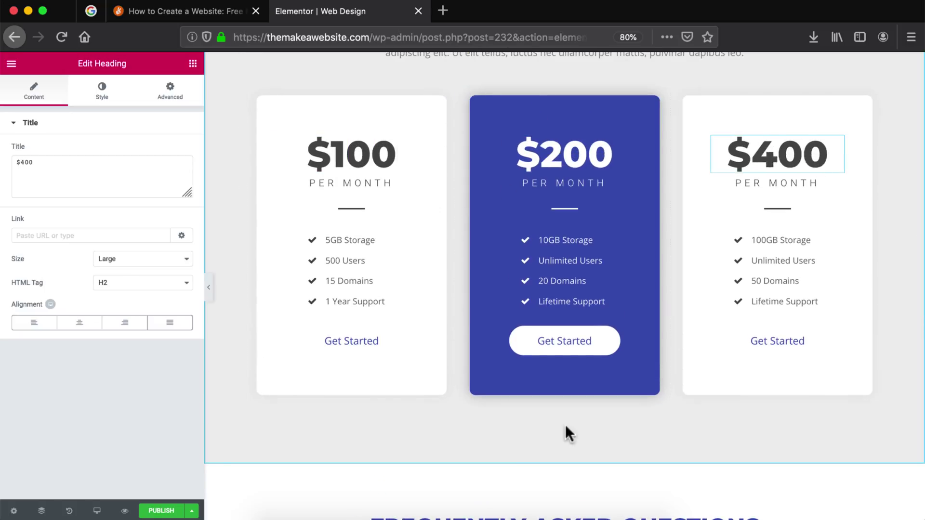
scroll(458, 409, up, 10)
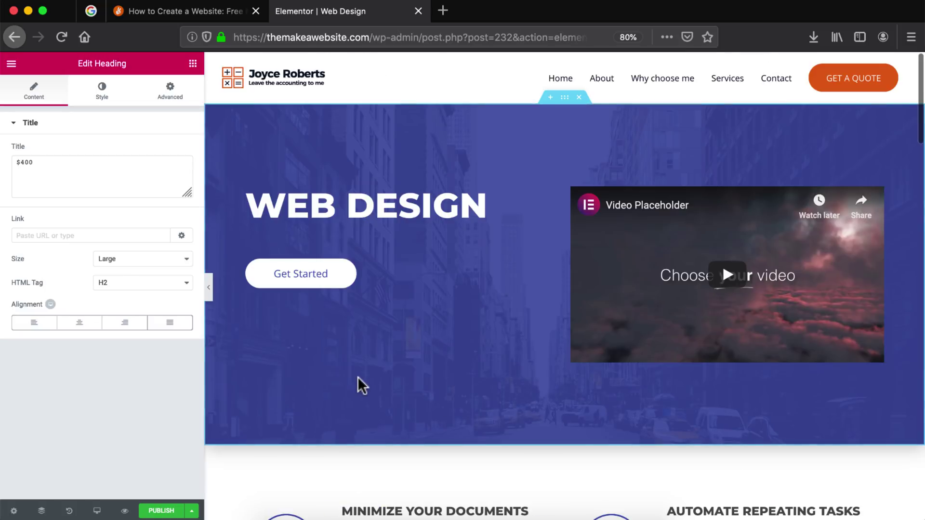
click(162, 511)
Use View Page from the editor's main menu to see the published page live
click(11, 63)
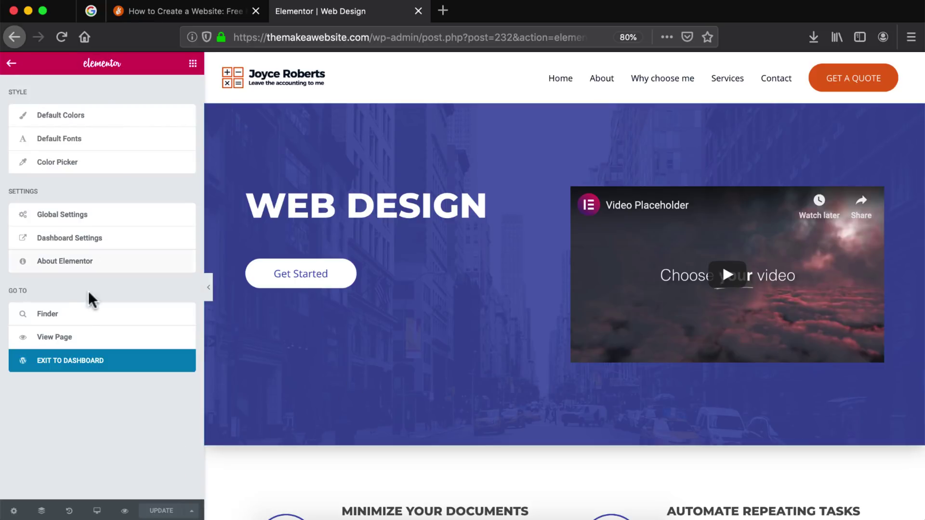
click(68, 337)
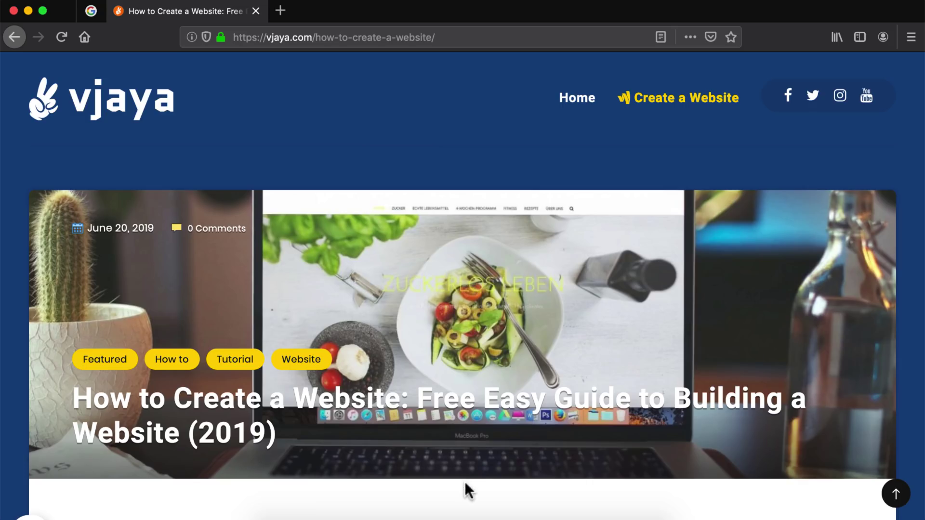
Scroll the vjaya.com 'How to Create a Website' guide toward Step 5, Add Content To Your Website
scroll(465, 489, down, 10)
scroll(466, 489, down, 15)
scroll(464, 488, down, 12)
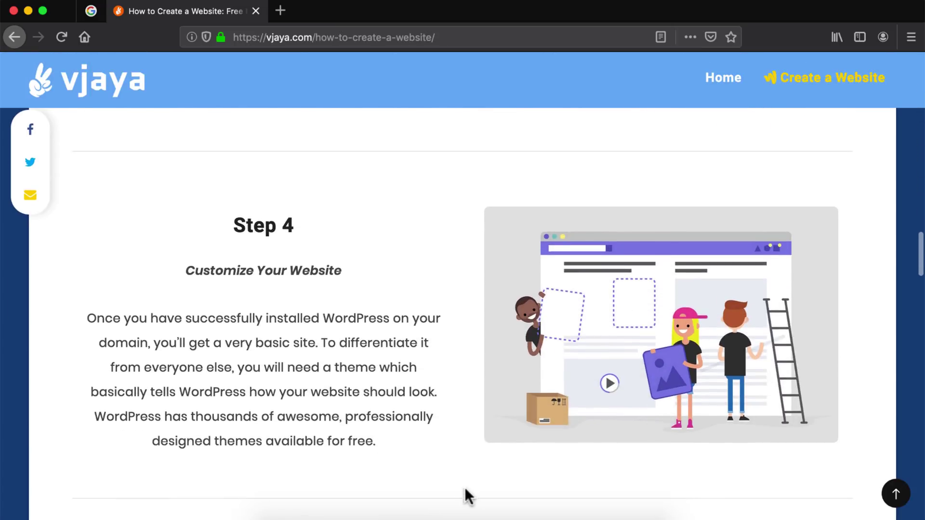
scroll(464, 487, down, 10)
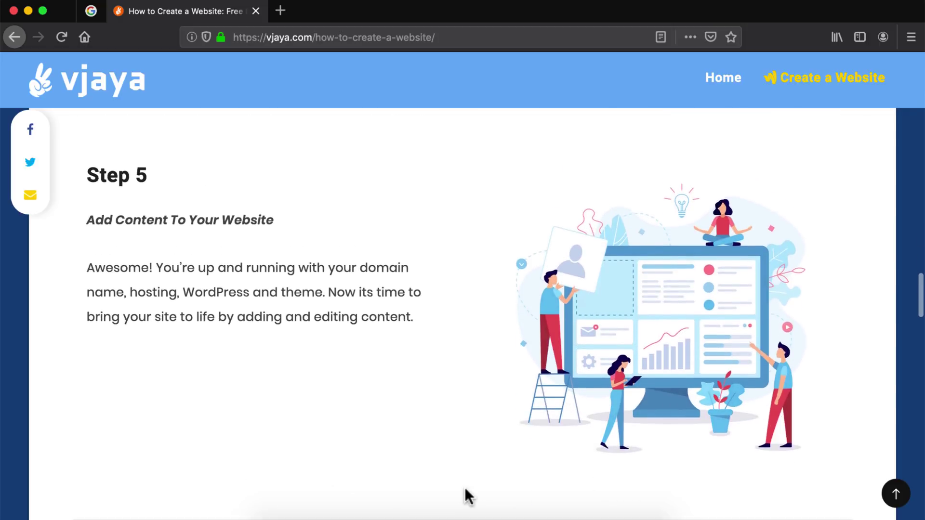